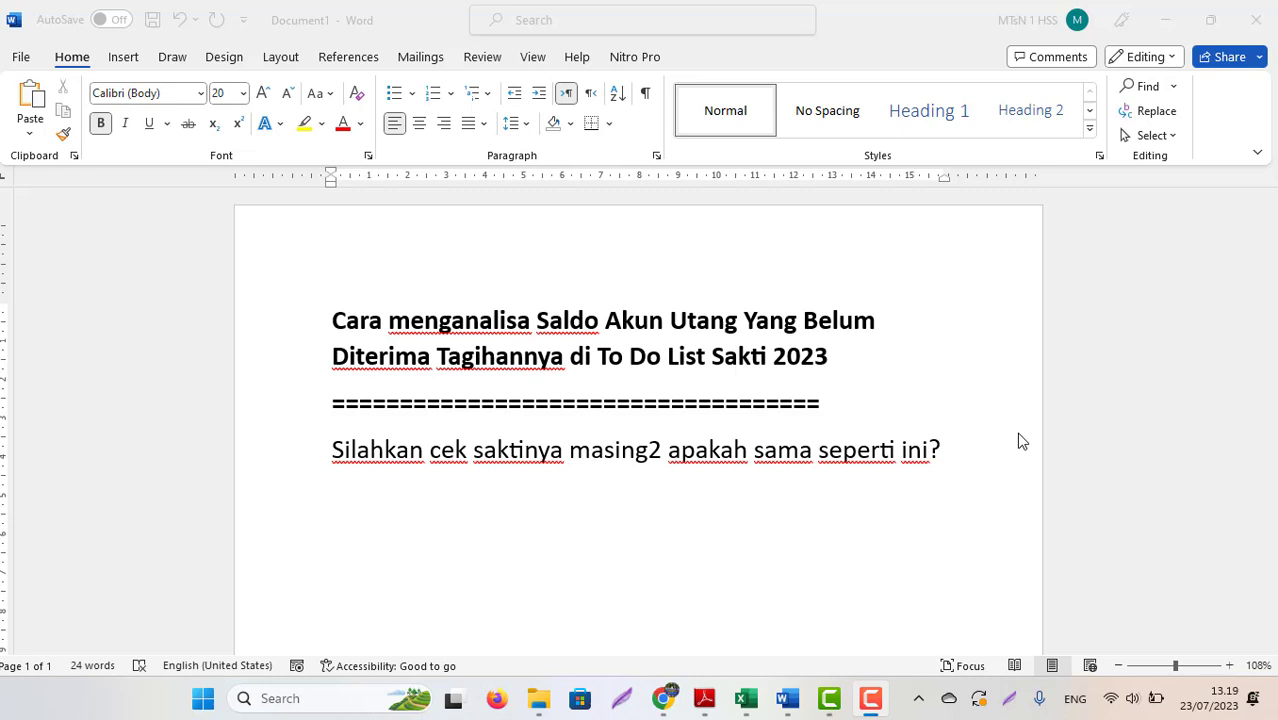
# Step: Switch to Chrome, view the SAKTI to-do details for Saldo Akun Utang Yang Belum Diterima Tagihannya, and return to the dashboard
pyautogui.click(662, 698)
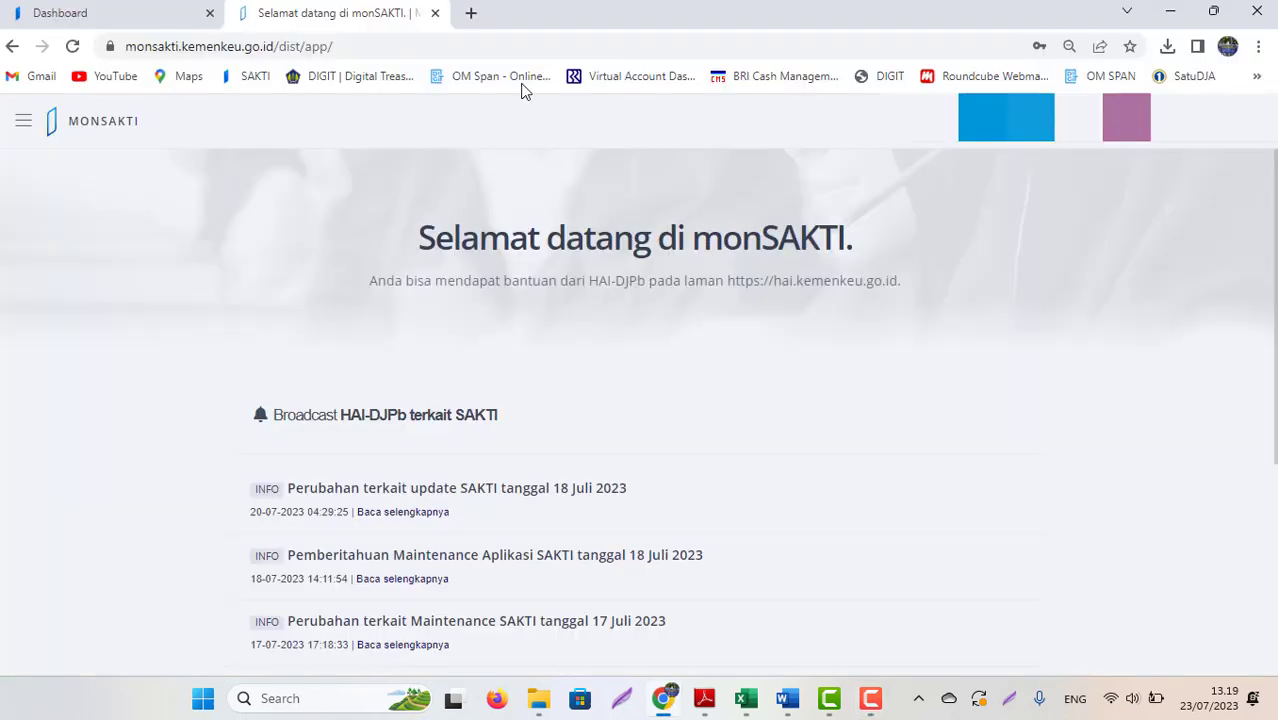
pyautogui.click(124, 12)
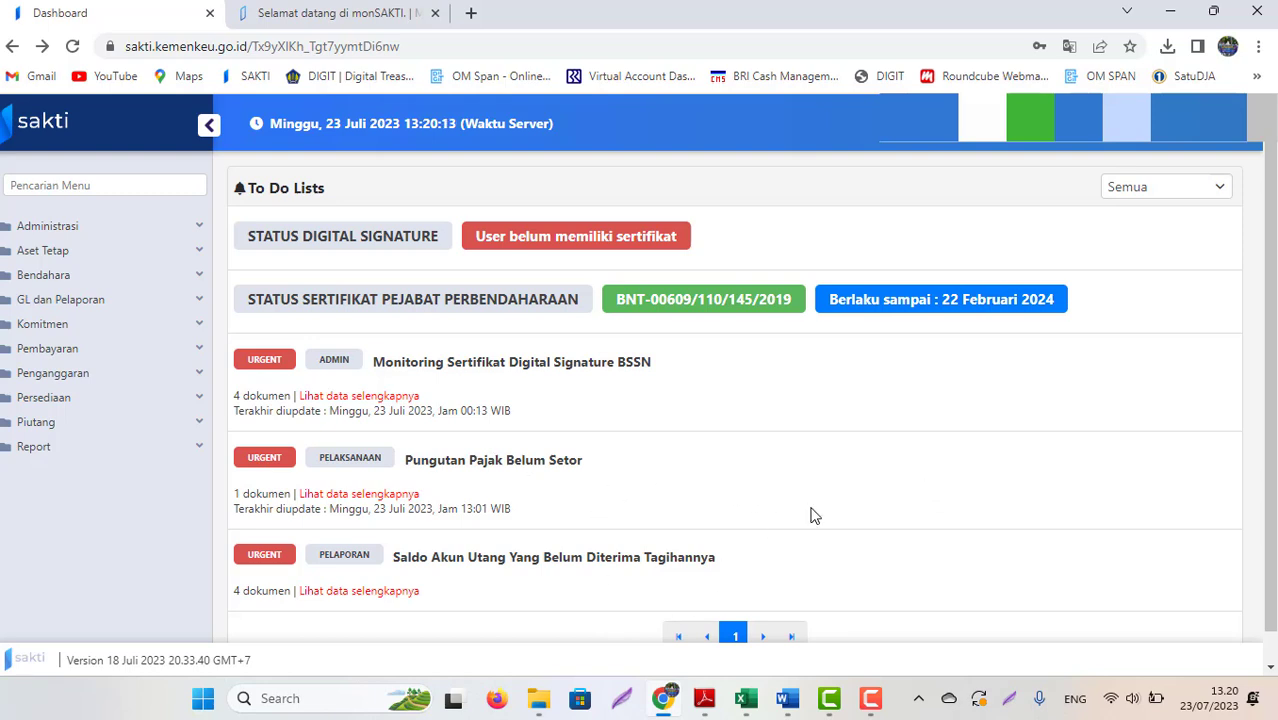
pyautogui.click(362, 593)
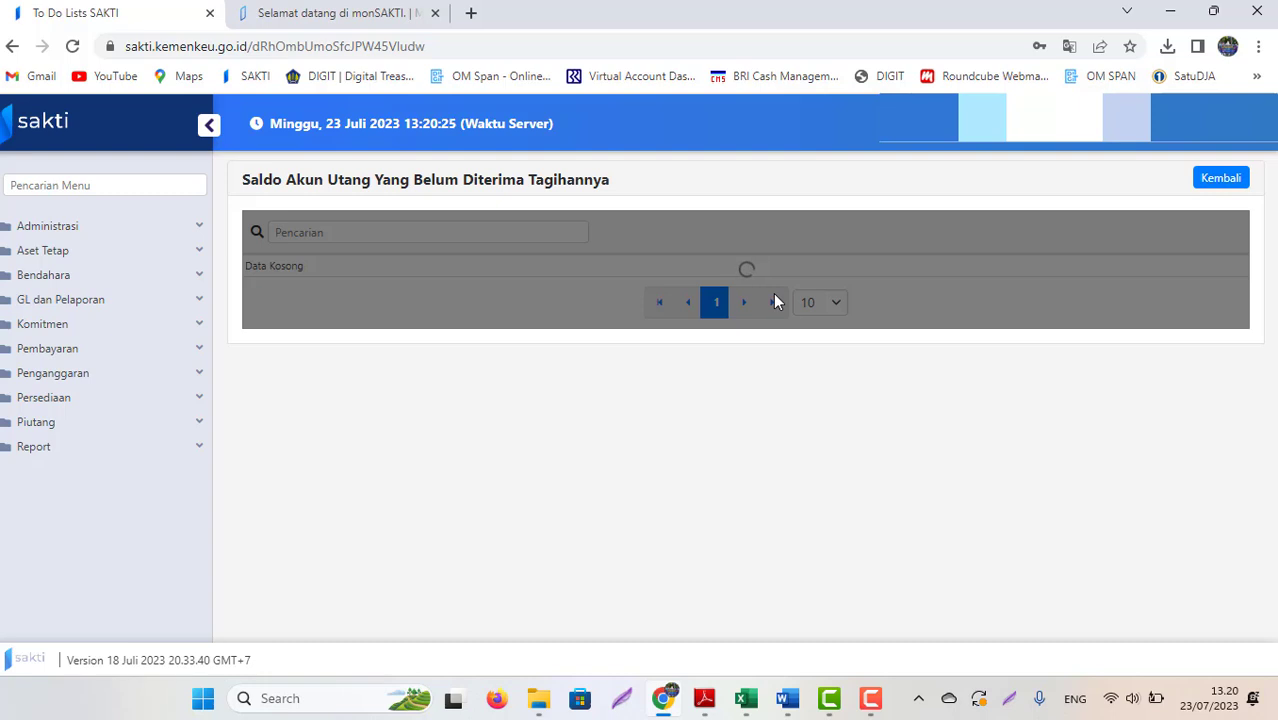
pyautogui.click(1237, 182)
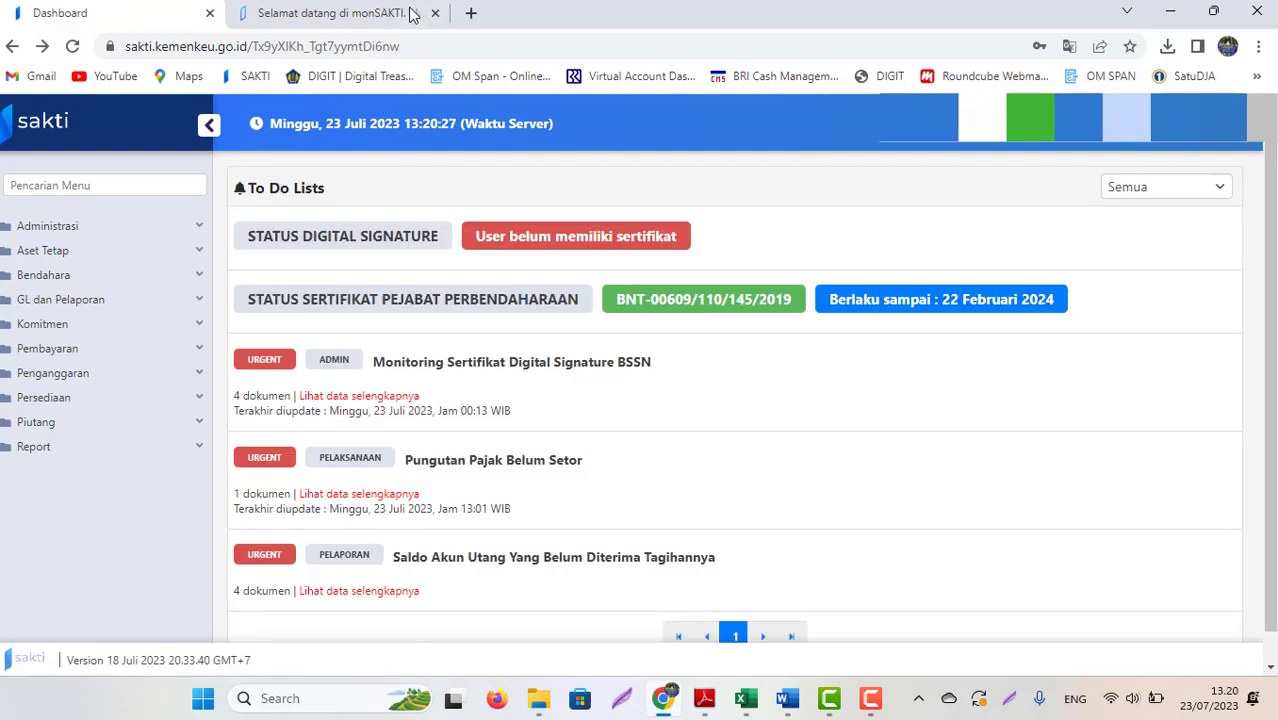
# Step: In monSAKTI, expand the Pelaporan to-do list and view the details of Saldo Akun Utang Yang Belum Diterima Tagihannya
pyautogui.click(338, 14)
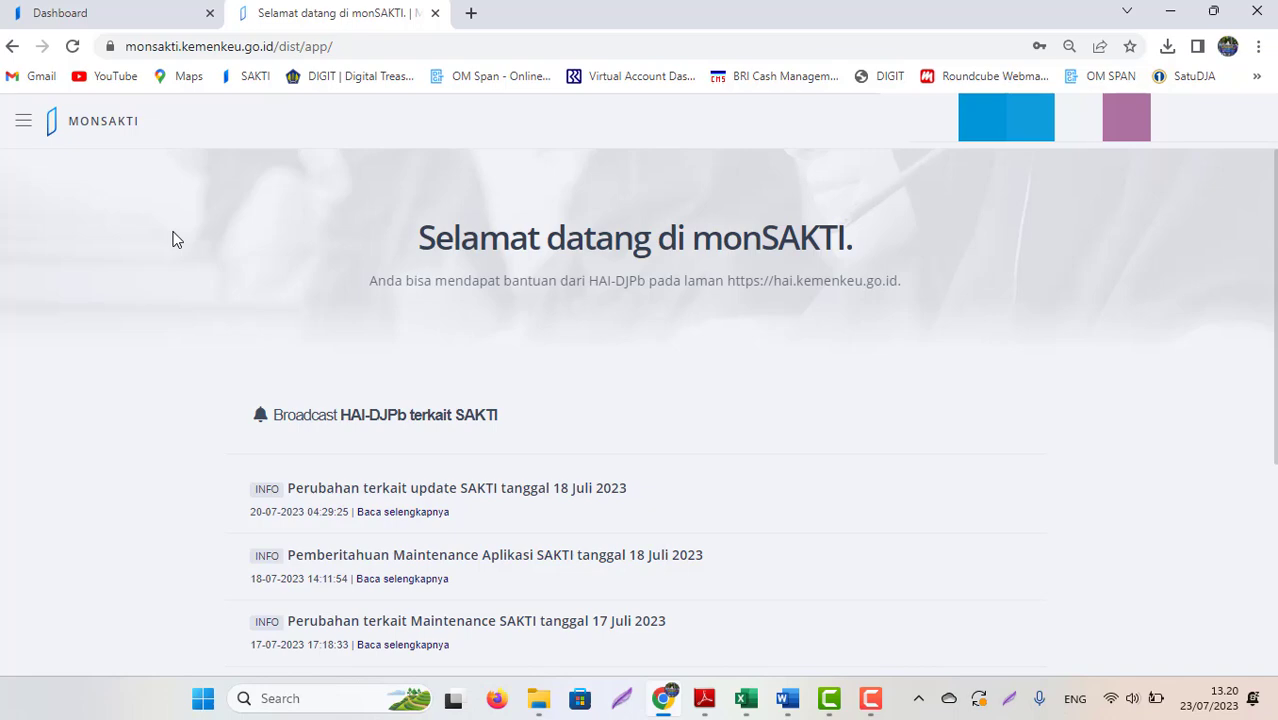
pyautogui.click(23, 121)
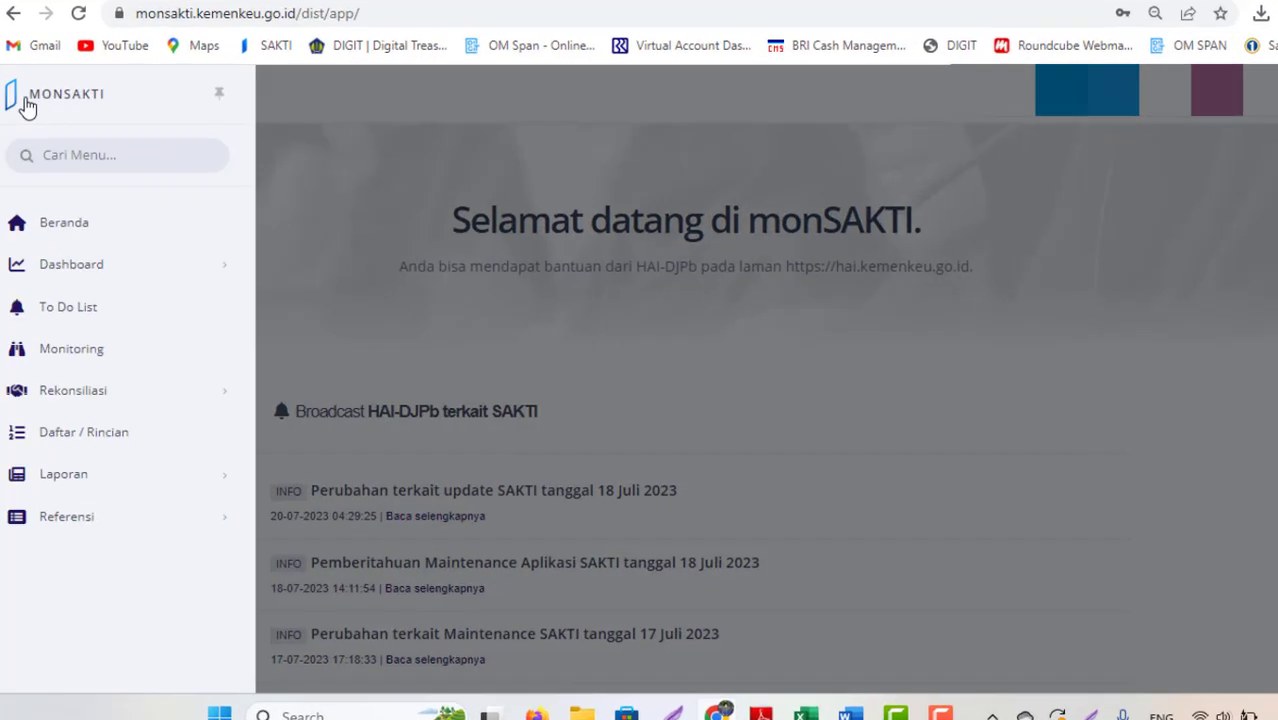
pyautogui.click(70, 307)
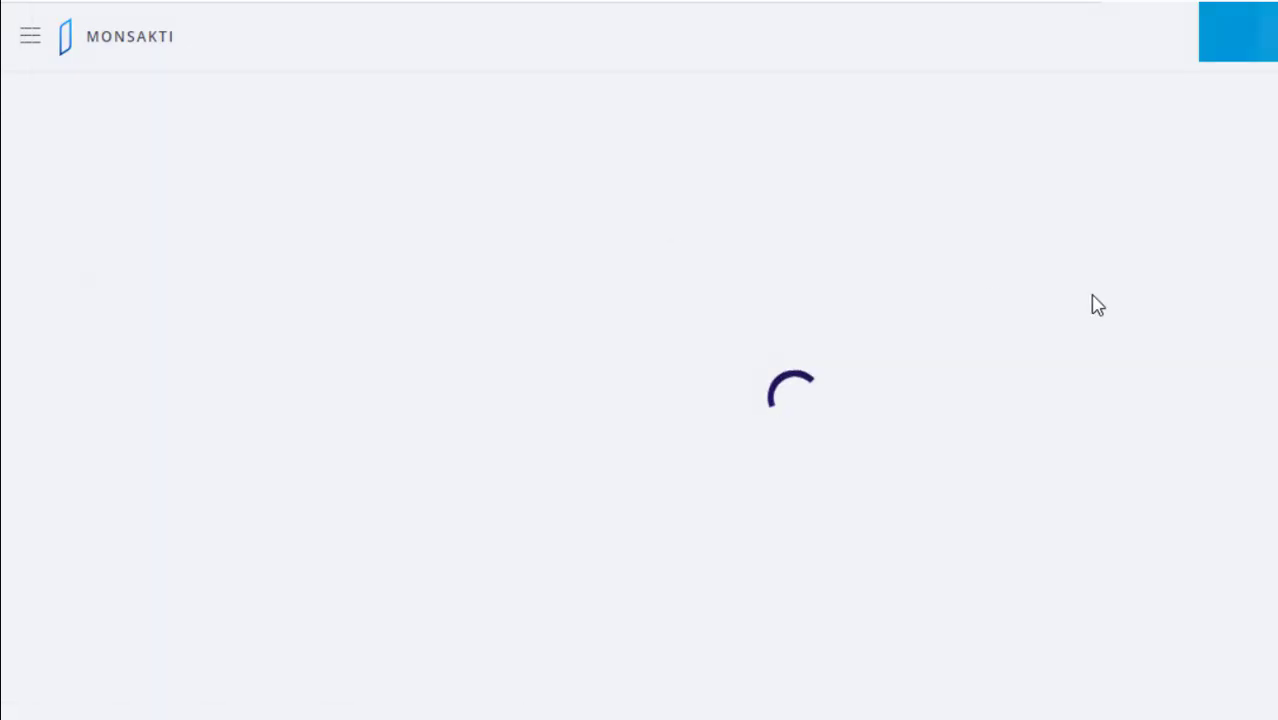
pyautogui.scroll(-3, 1090, 306)
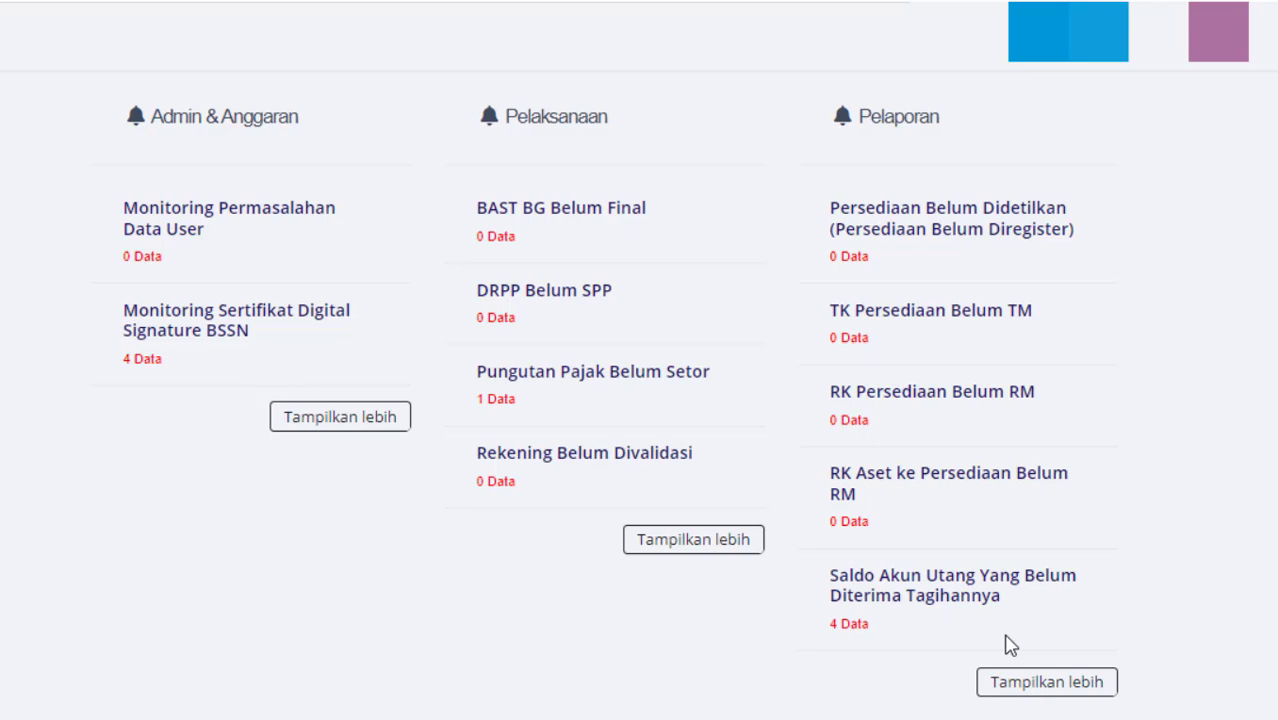
pyautogui.click(1097, 692)
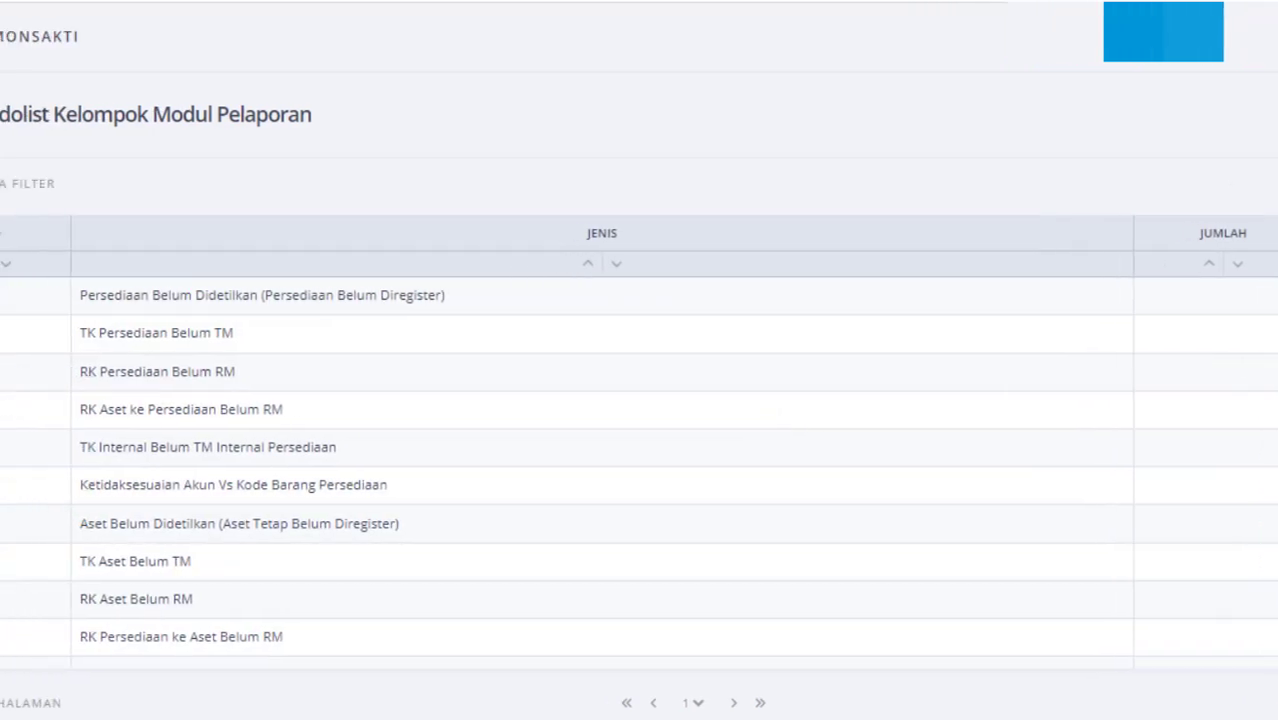
pyautogui.scroll(-3, 600, 470)
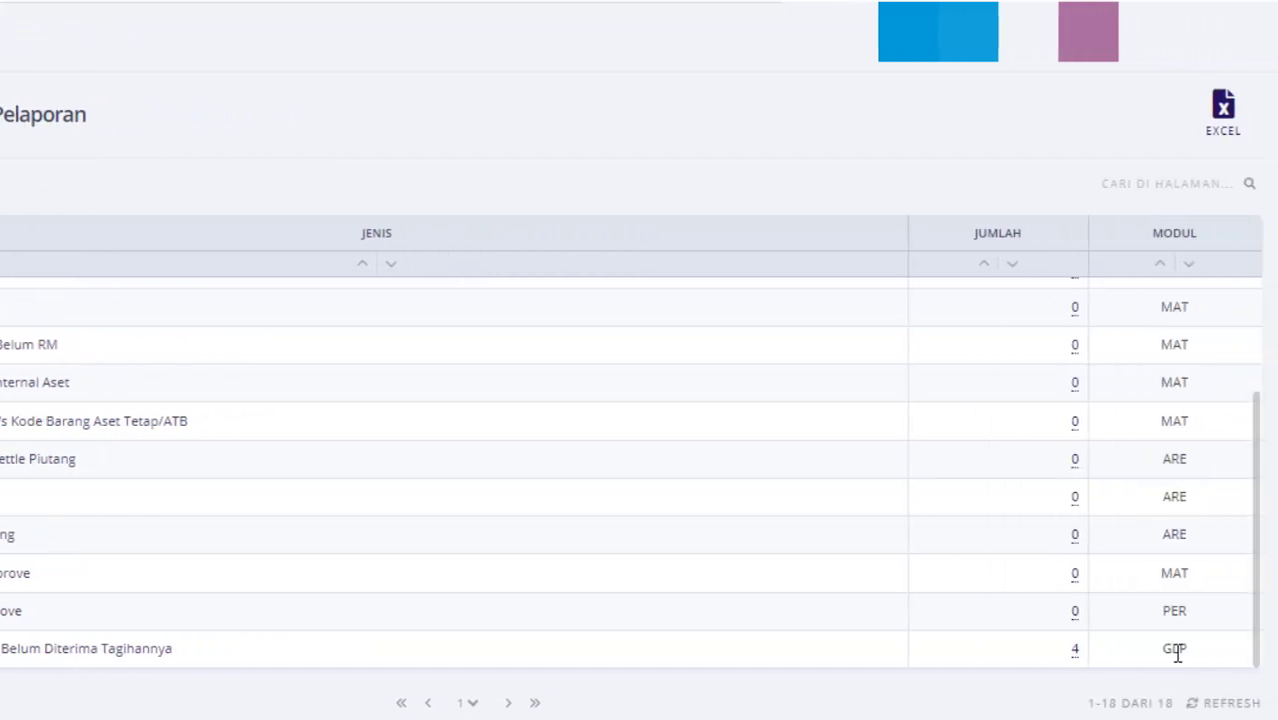
pyautogui.click(1075, 652)
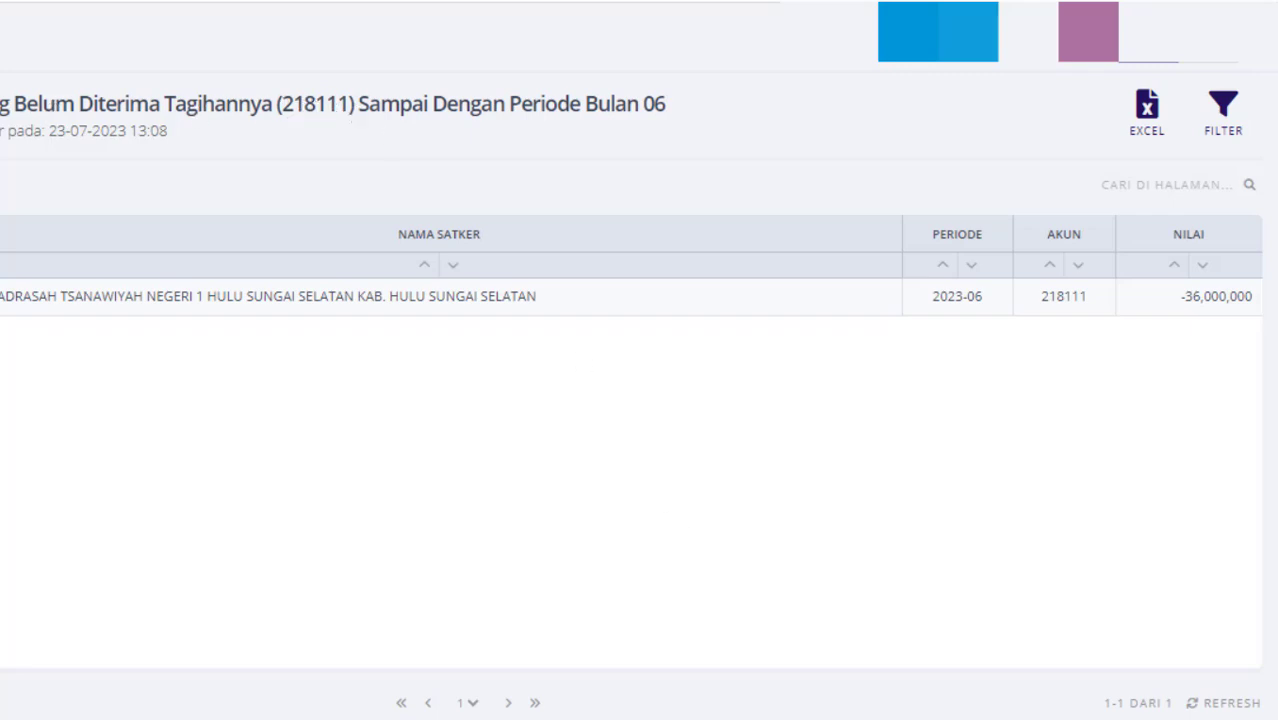
# Step: Switch to the chart-of-accounts PDF and search it for account code 218111
pyautogui.moveTo(561, 719)
pyautogui.click(580, 600)
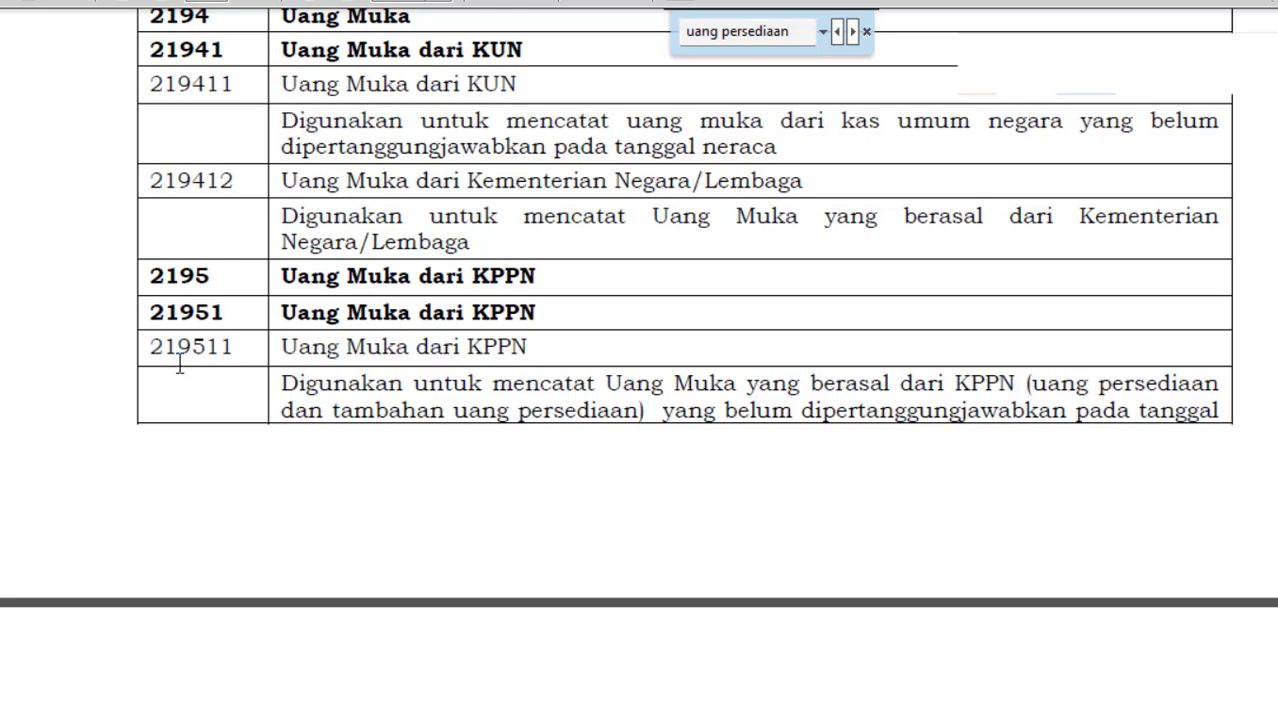
pyautogui.tripleClick(807, 31)
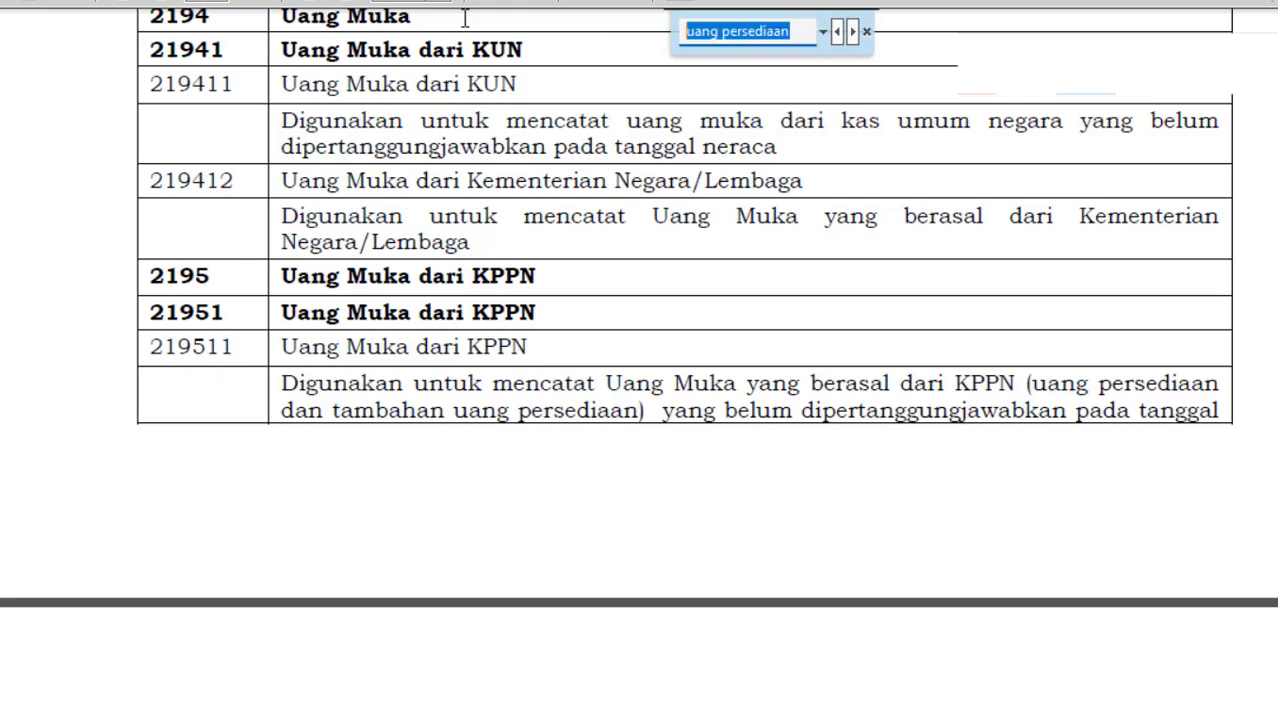
pyautogui.write('218111')
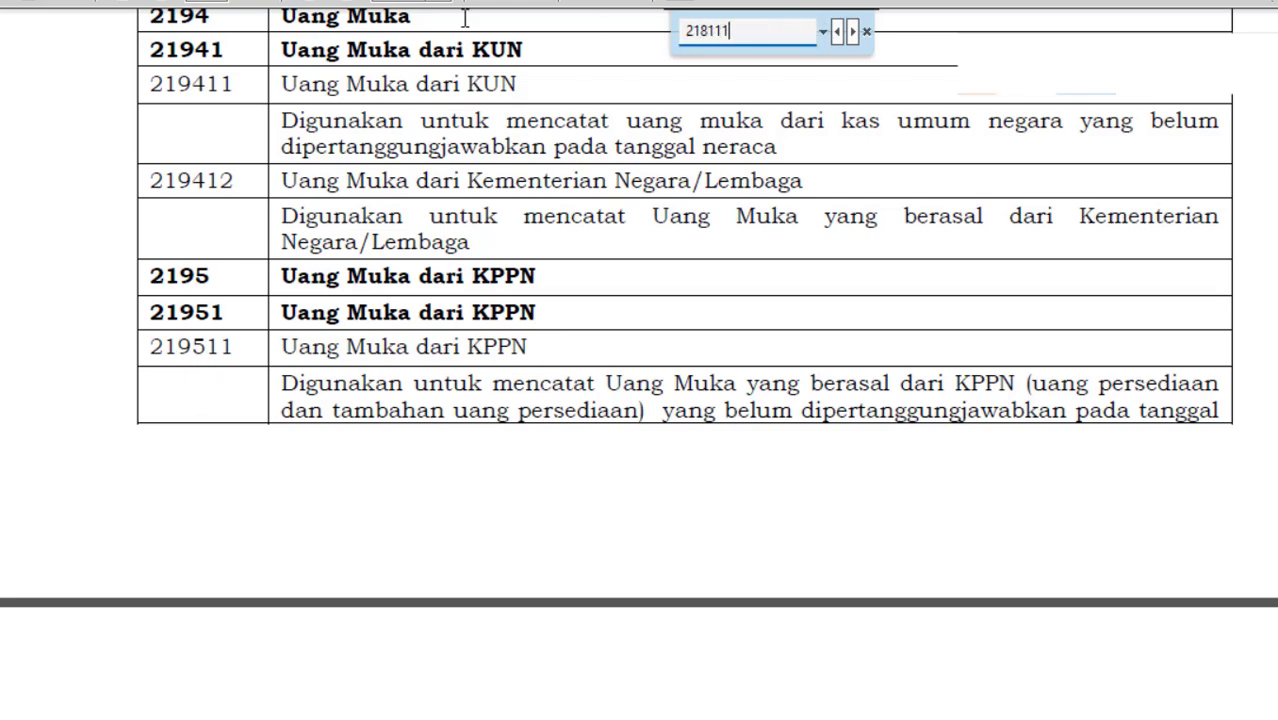
pyautogui.press('Return')
pyautogui.press('Return')
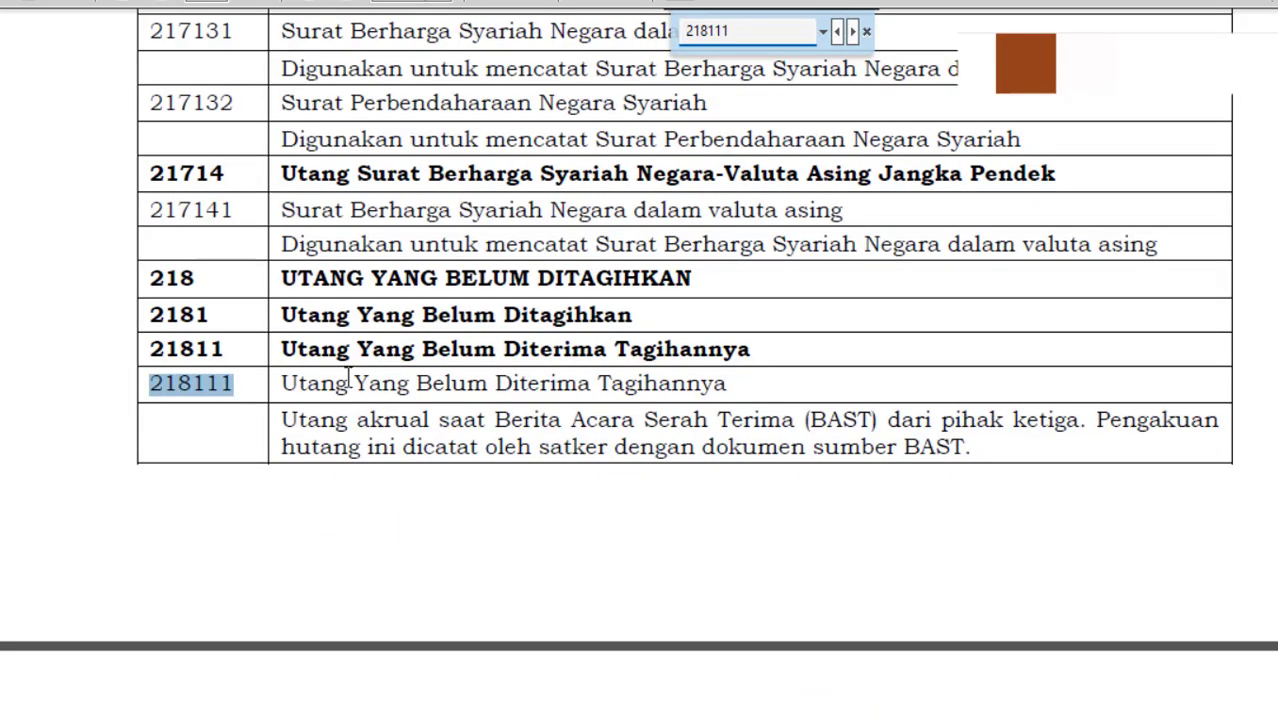
# Step: Examine the definition text under account 218111, Utang Yang Belum Diterima Tagihannya
pyautogui.click(361, 441)
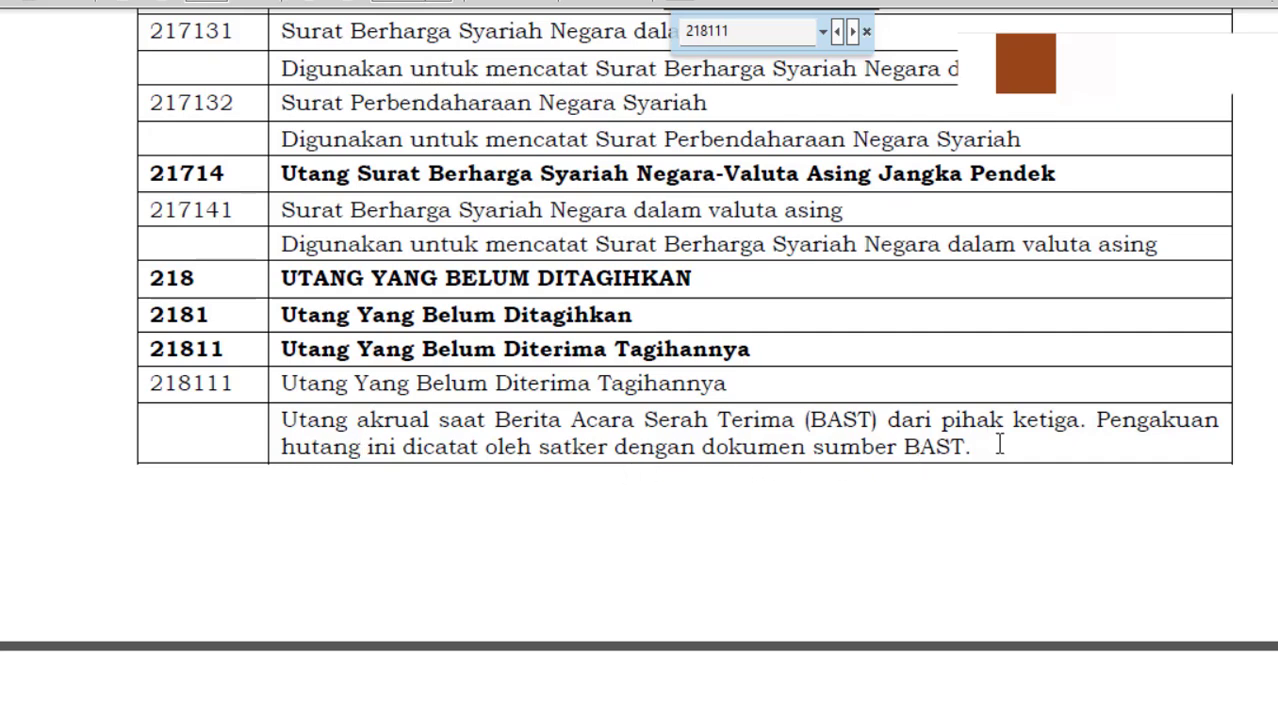
pyautogui.moveTo(1005, 421); pyautogui.dragTo(312, 424)
pyautogui.click(487, 491)
# Step: Return to monSAKTI in the browser and open Daftar Buku Besar from the Daftar / Rincian list
pyautogui.moveTo(757, 685)
pyautogui.click(660, 678)
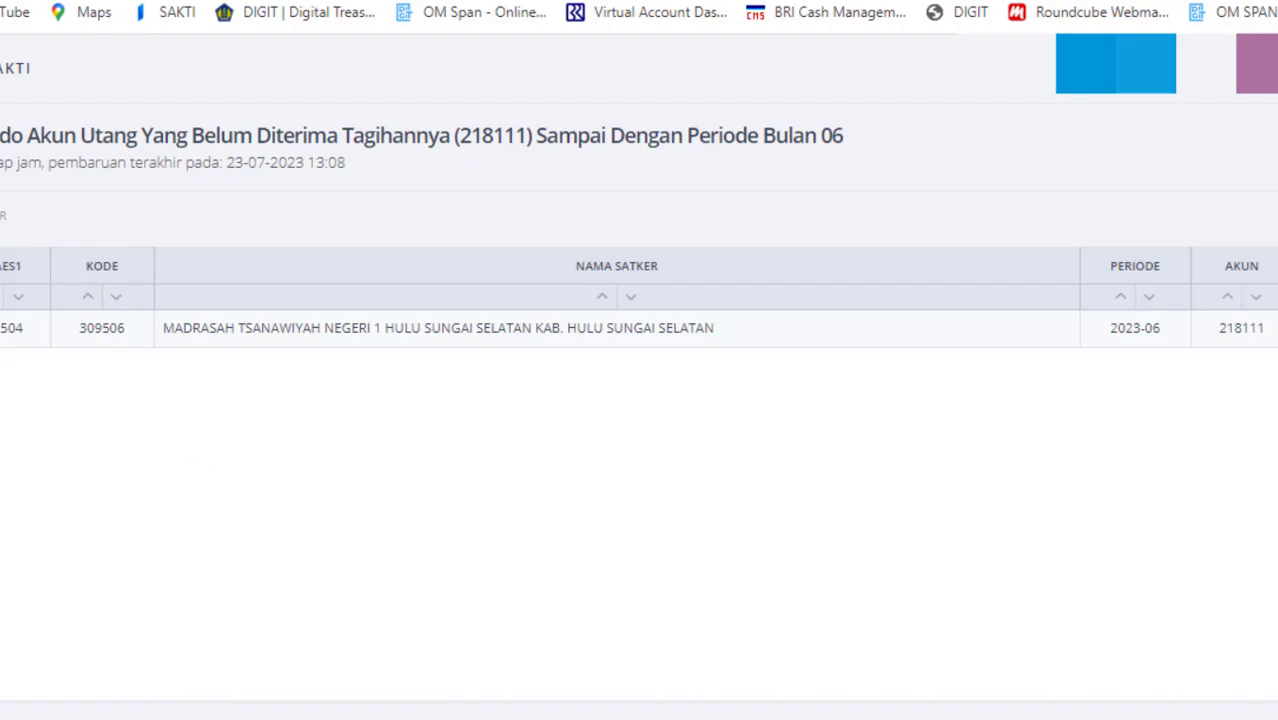
pyautogui.click(0, 79)
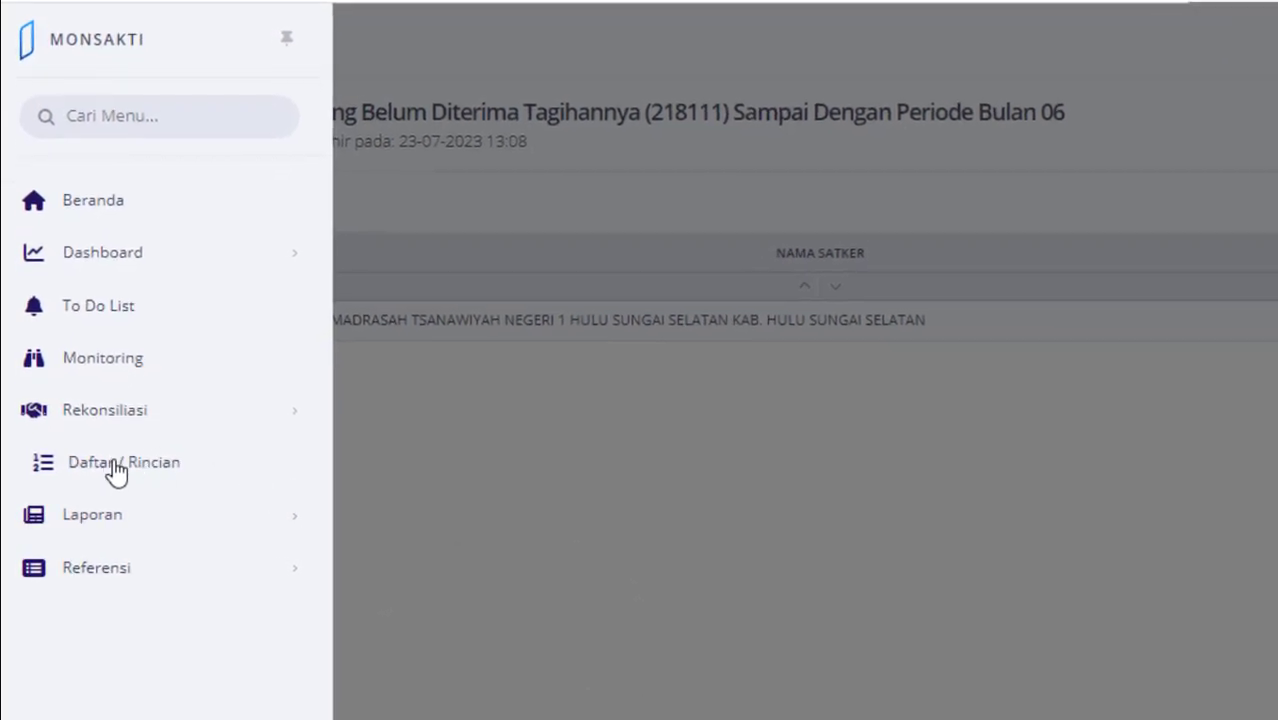
pyautogui.click(117, 466)
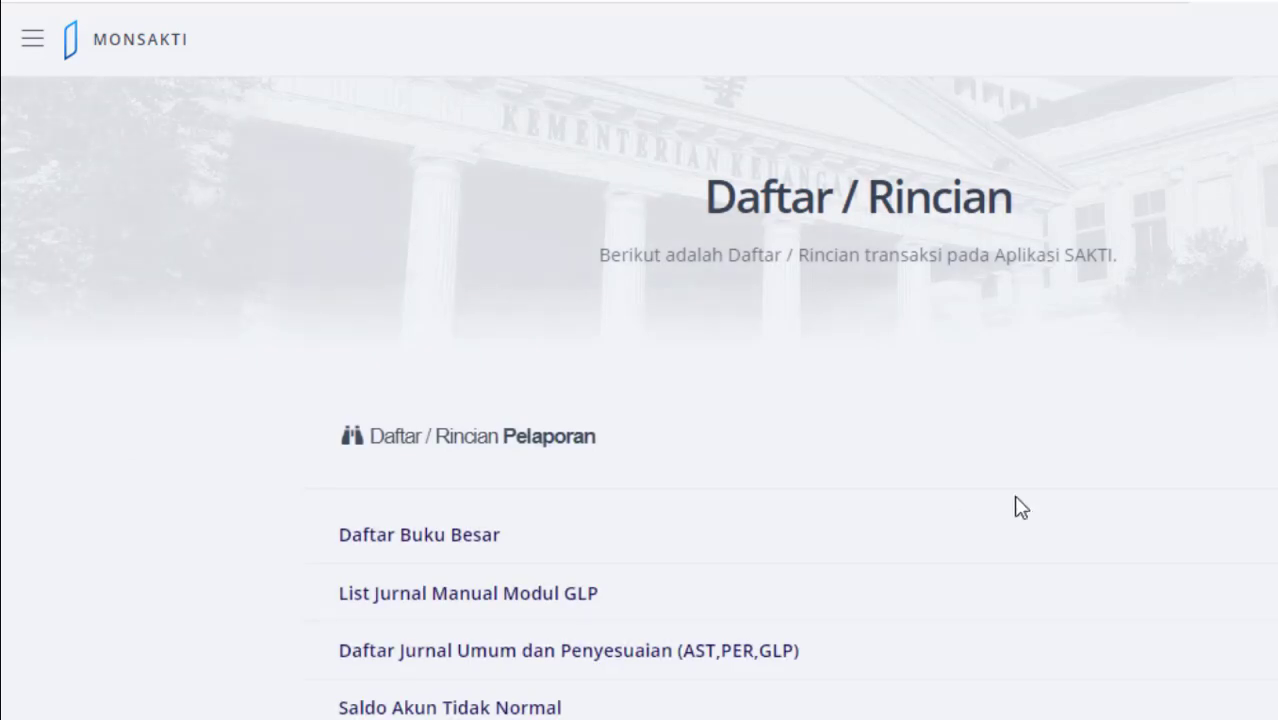
pyautogui.click(406, 545)
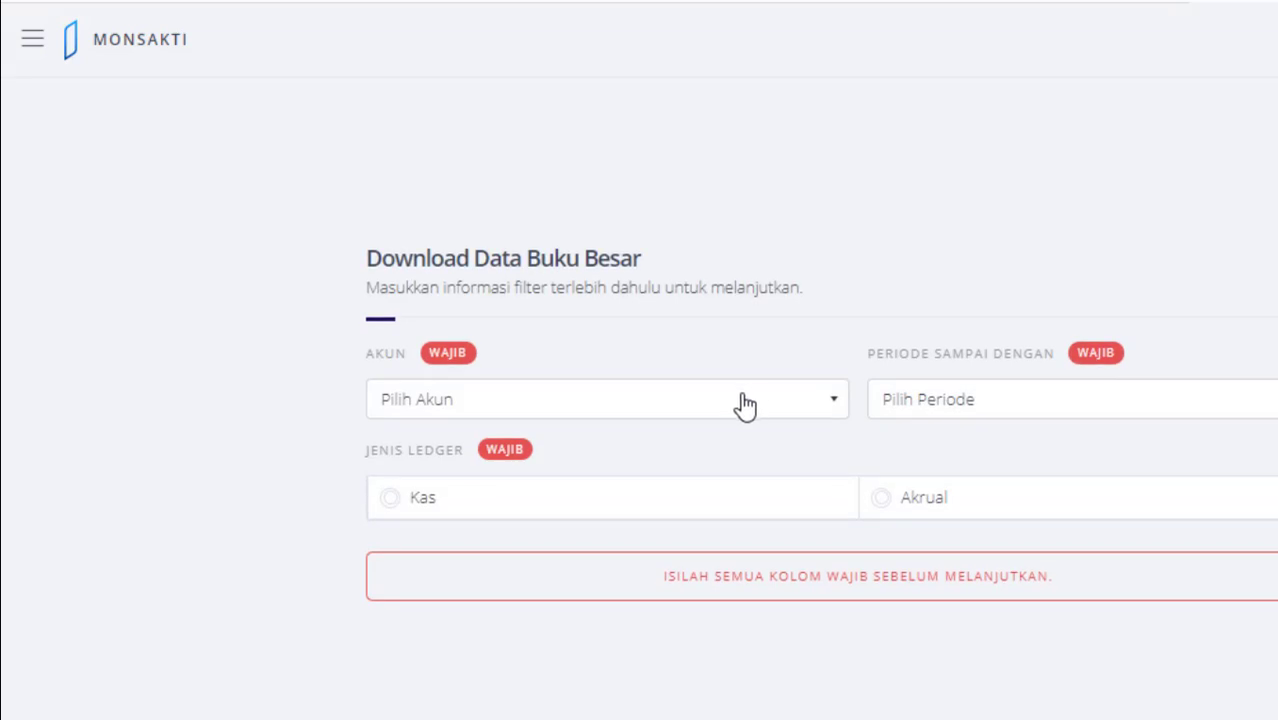
# Step: Download the Buku Besar data for account 218111 Utang Yang Belum Diterima Tagihannya, period up to 2023-06, with the Akrual ledger
pyautogui.click(684, 405)
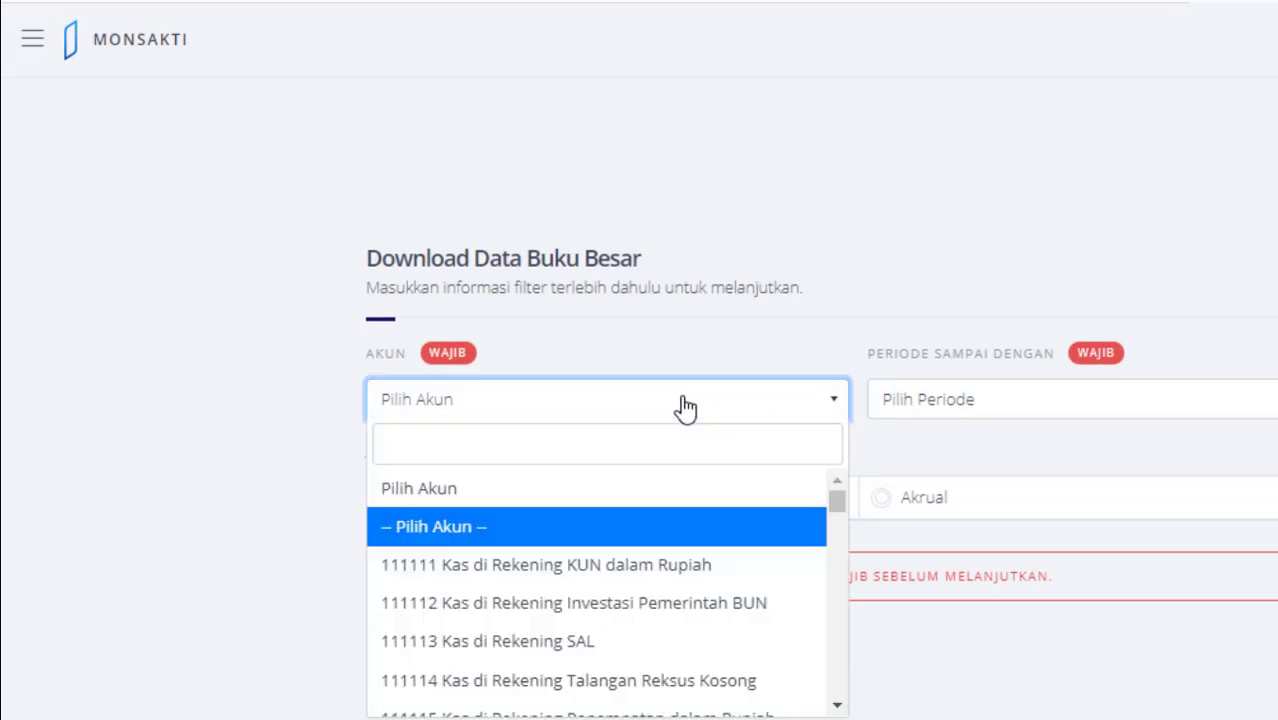
pyautogui.write('218111')
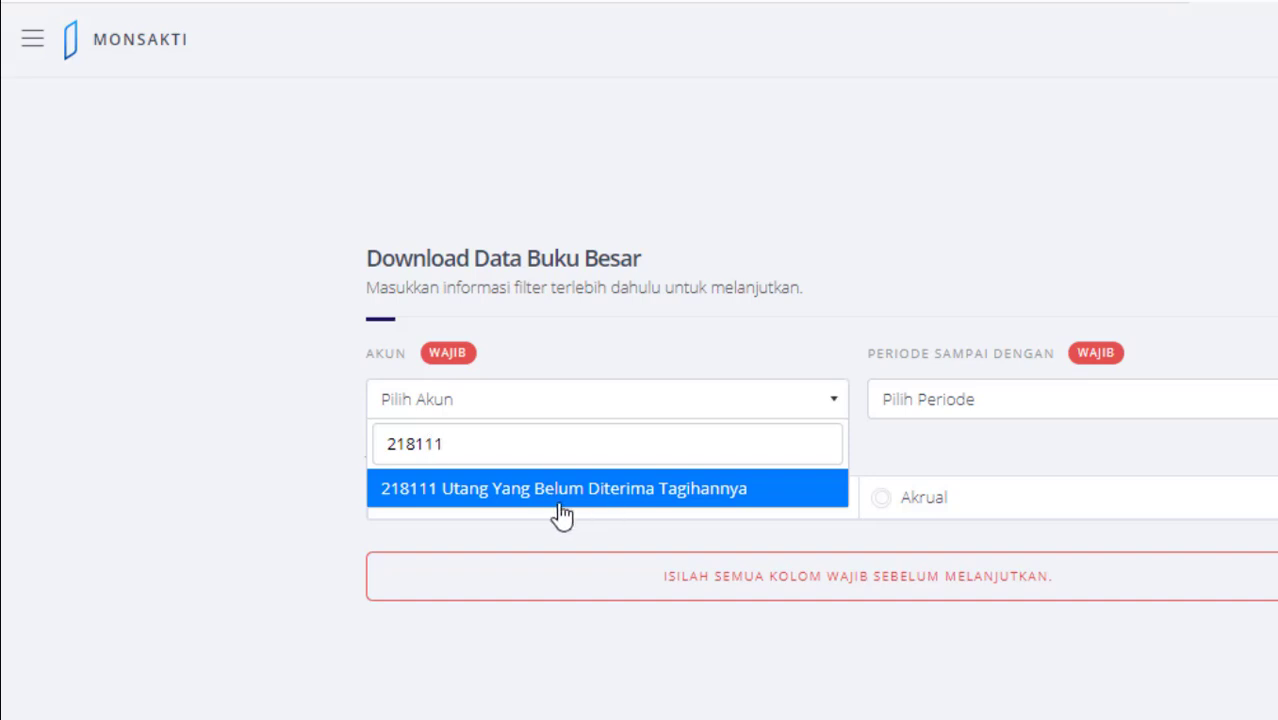
pyautogui.click(517, 492)
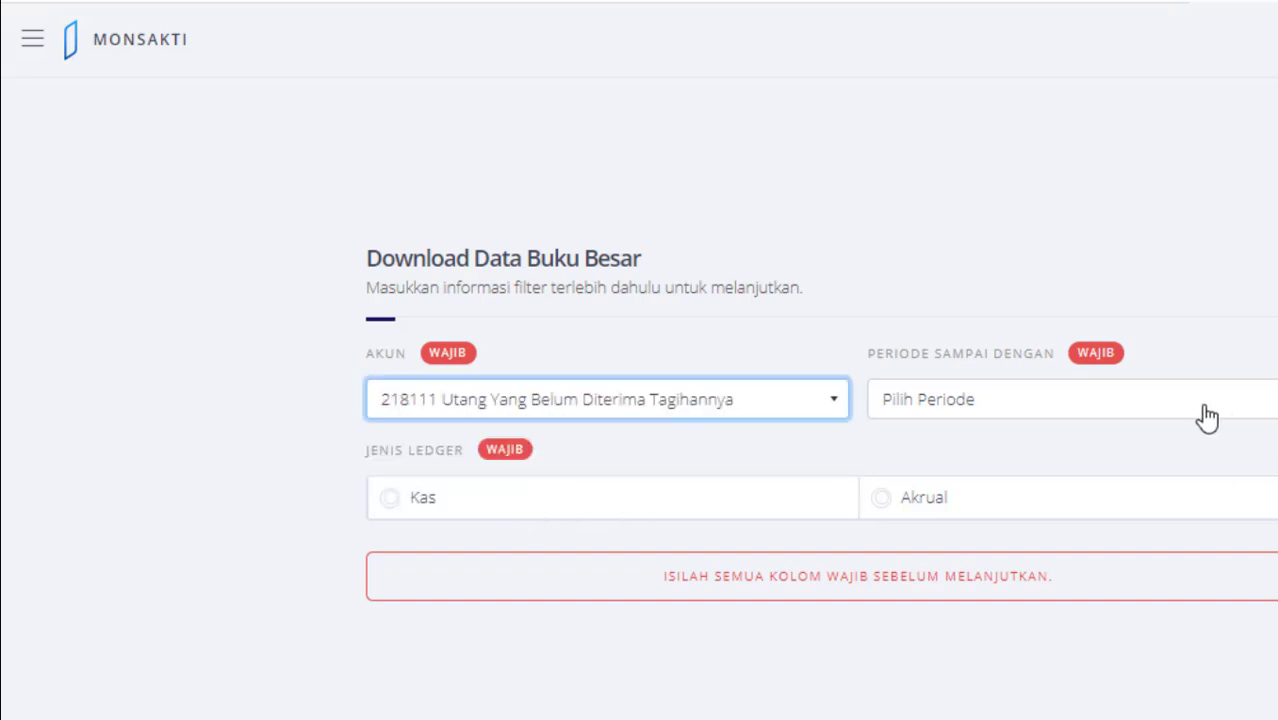
pyautogui.click(1059, 410)
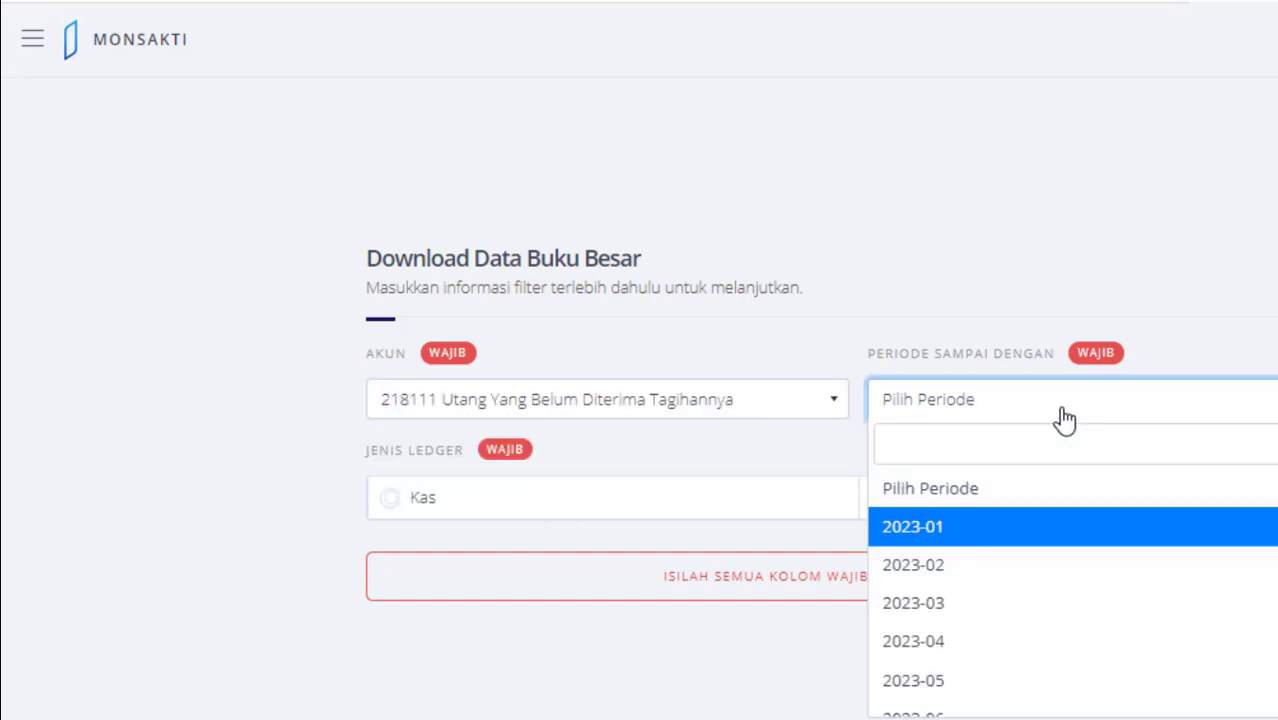
pyautogui.click(910, 713)
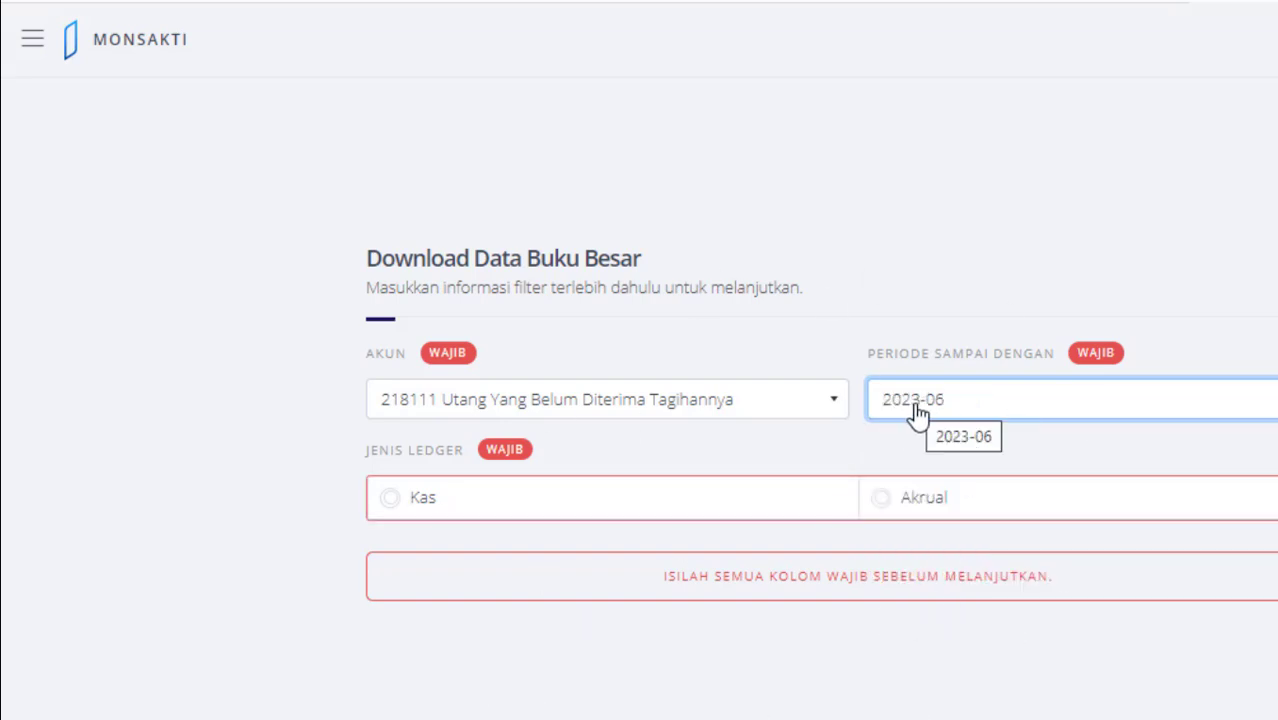
pyautogui.click(883, 500)
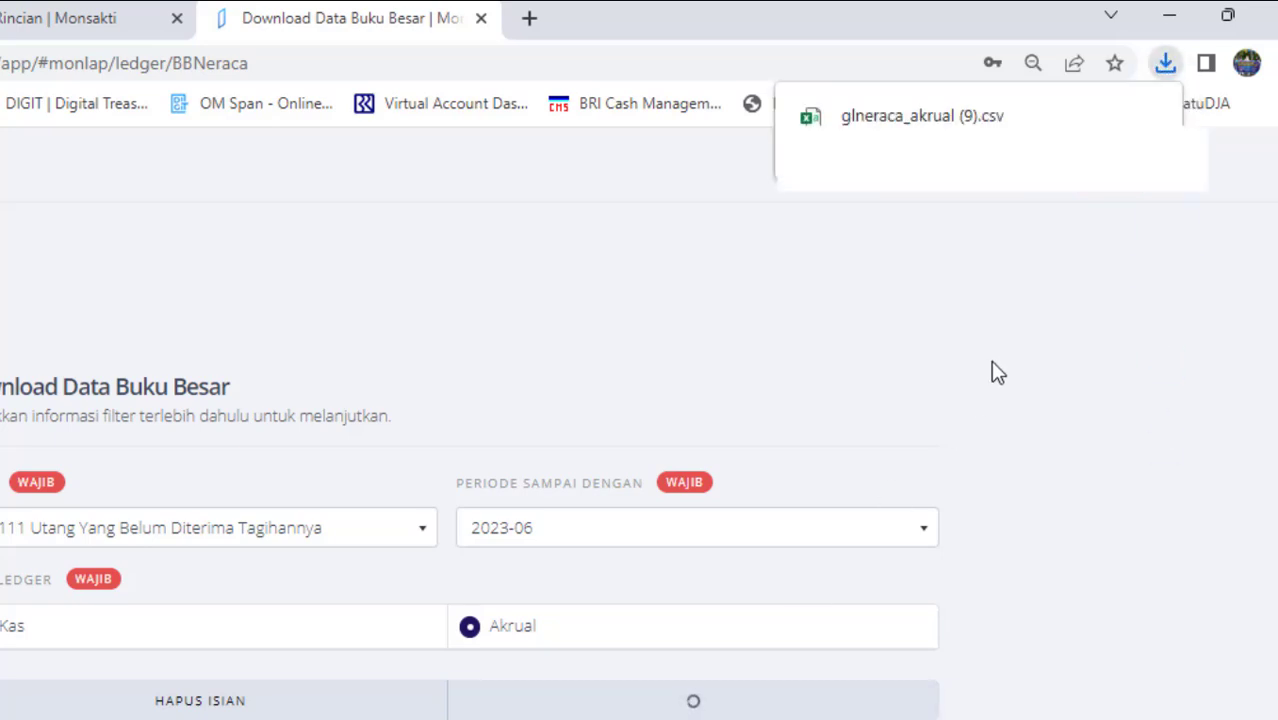
# Step: Open the downloaded glneraca_akrual (9).csv from its folder in Excel and enable editing
pyautogui.moveTo(1105, 117)
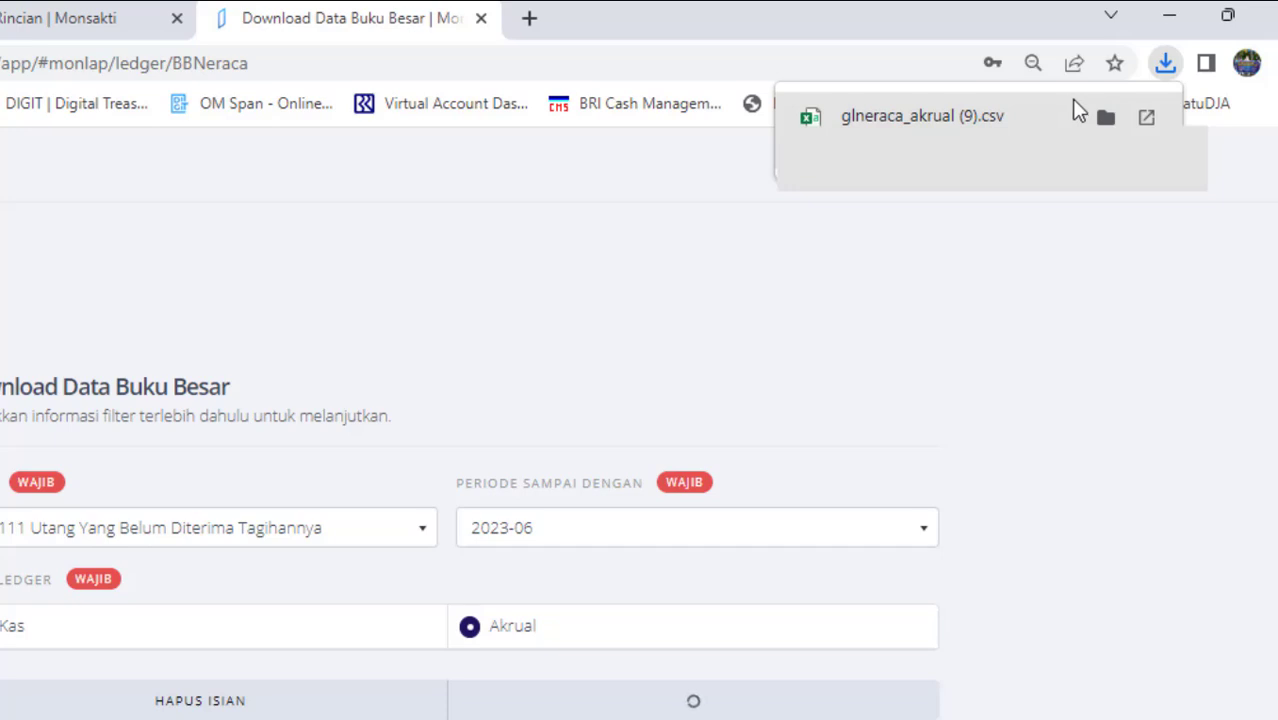
pyautogui.click(1105, 117)
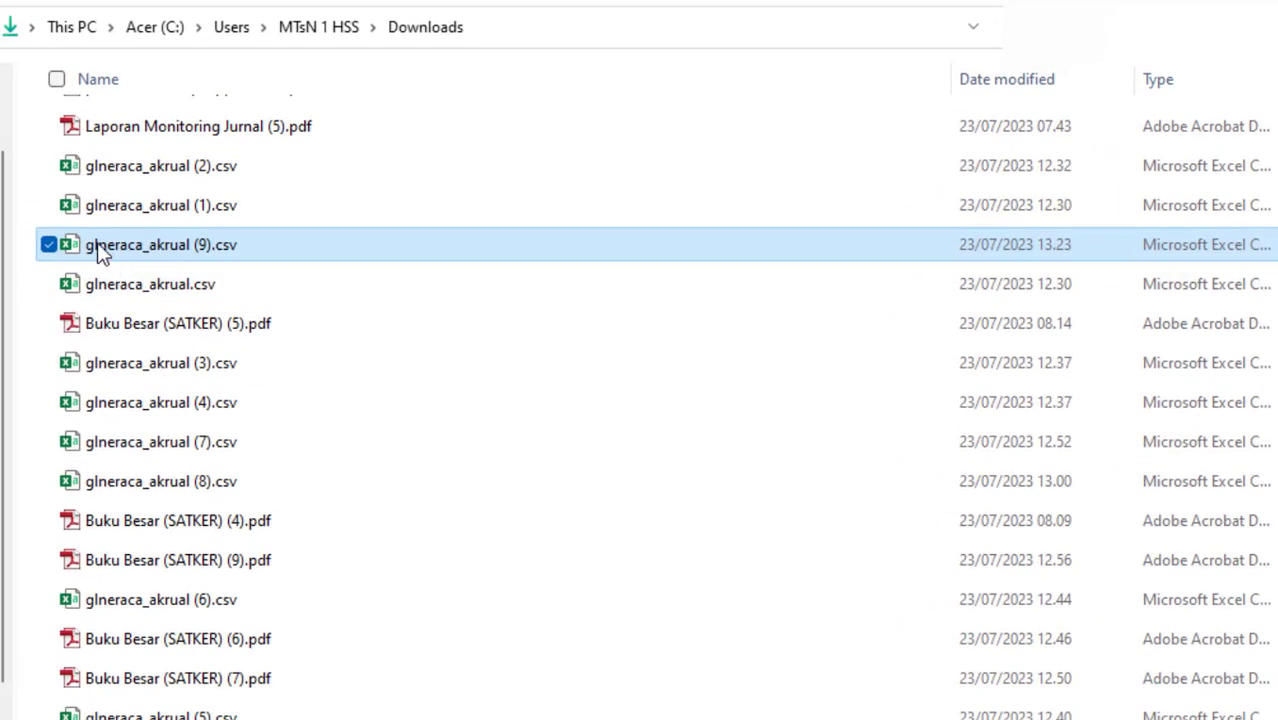
pyautogui.doubleClick(97, 250)
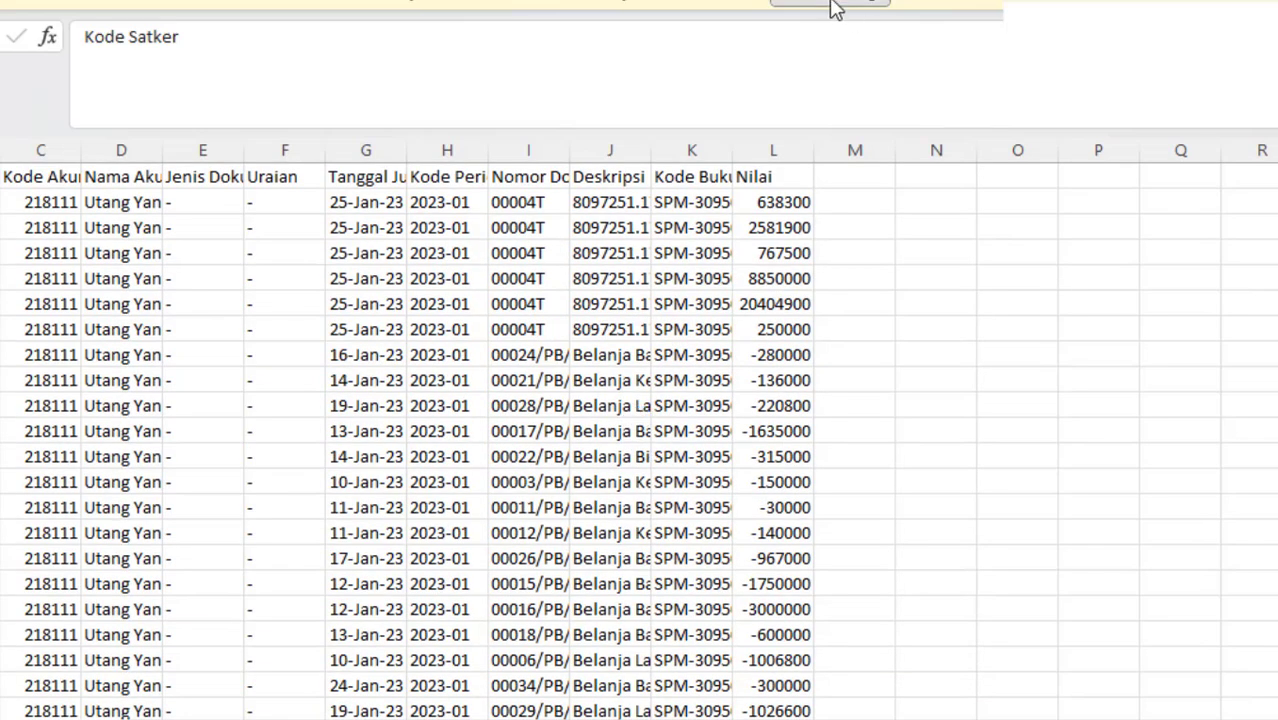
pyautogui.click(831, 3)
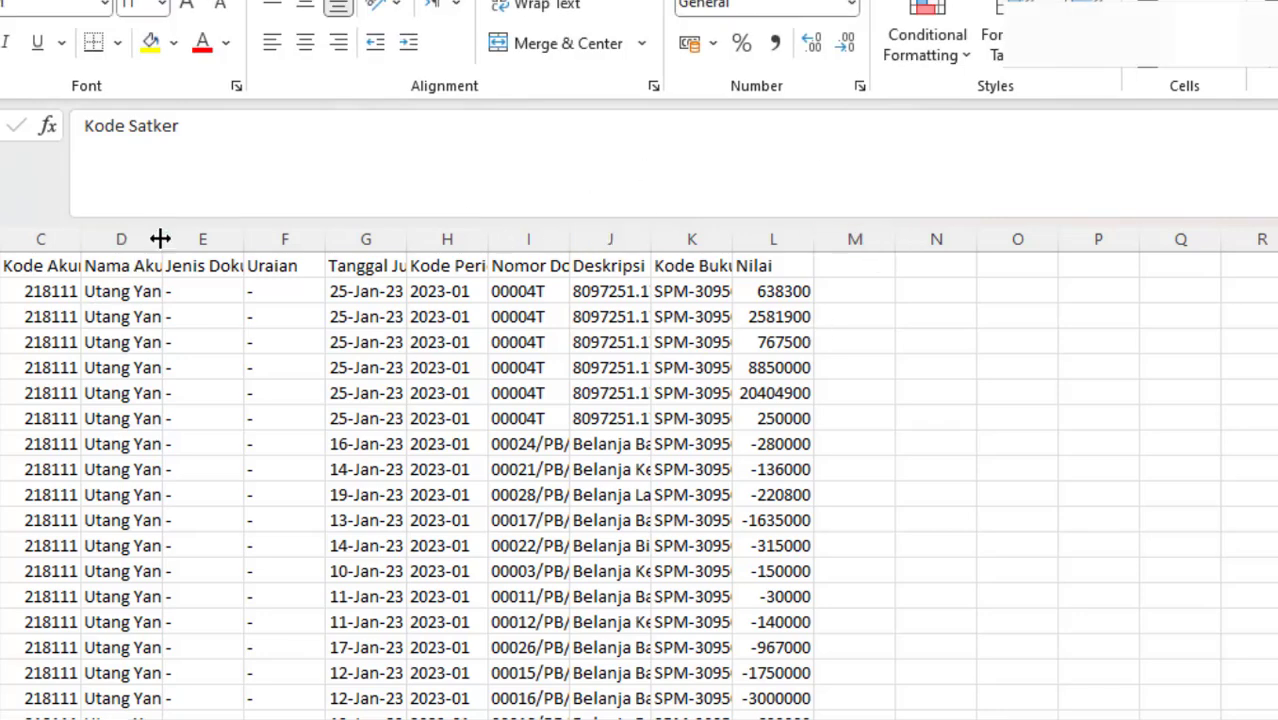
# Step: Widen the Nama Akun, Tanggal Jurnal, Nomor Dokumen and Deskripsi columns to make their contents easier to read
pyautogui.moveTo(163, 238); pyautogui.dragTo(294, 238)
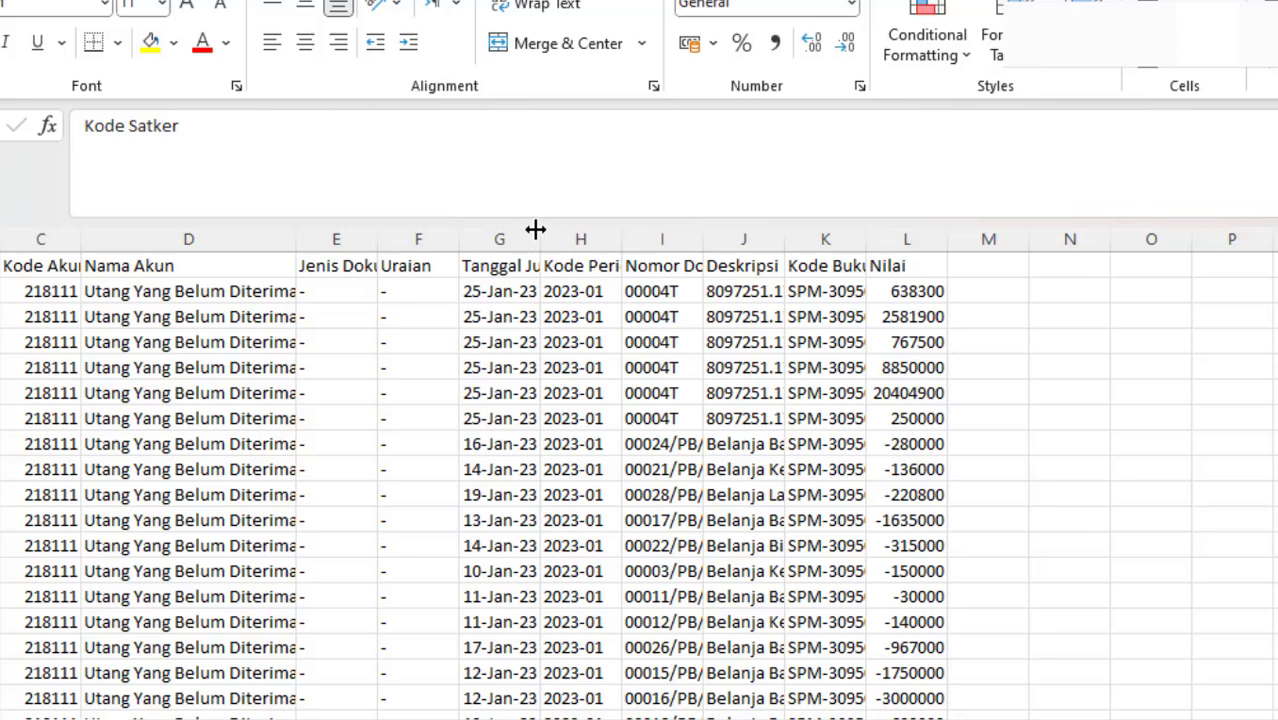
pyautogui.moveTo(537, 238); pyautogui.dragTo(684, 231)
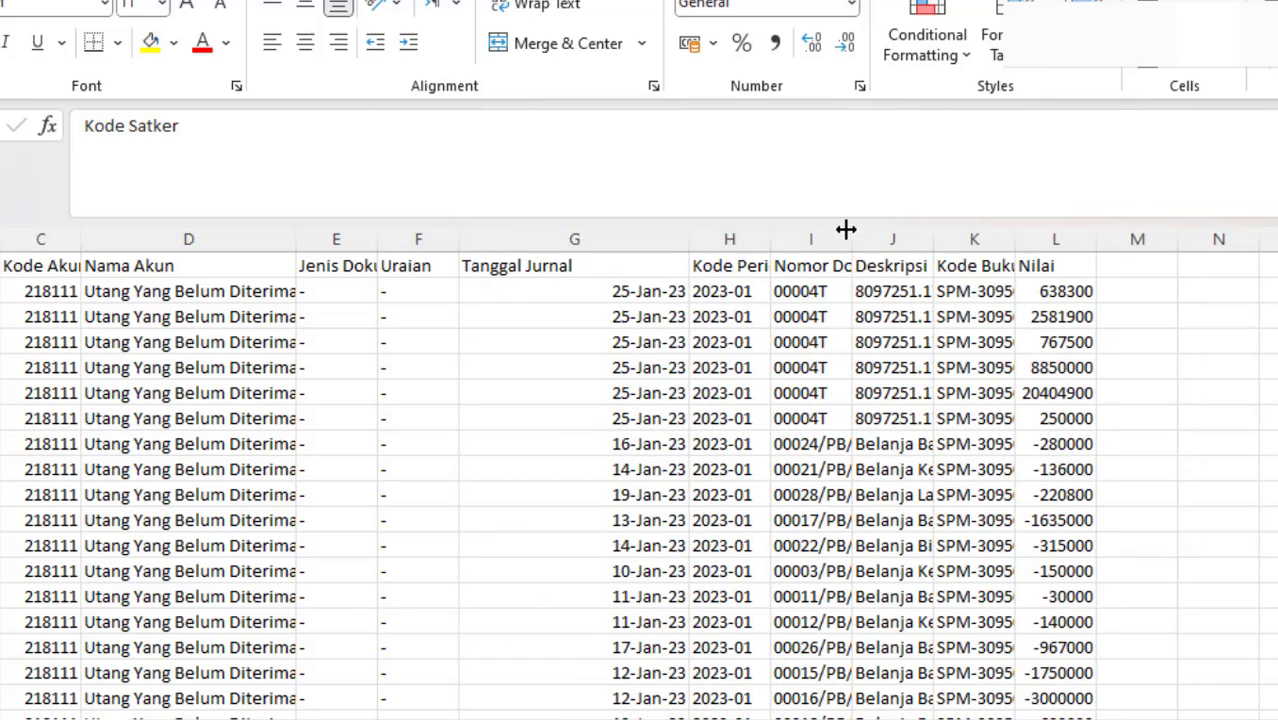
pyautogui.moveTo(846, 230); pyautogui.dragTo(933, 379)
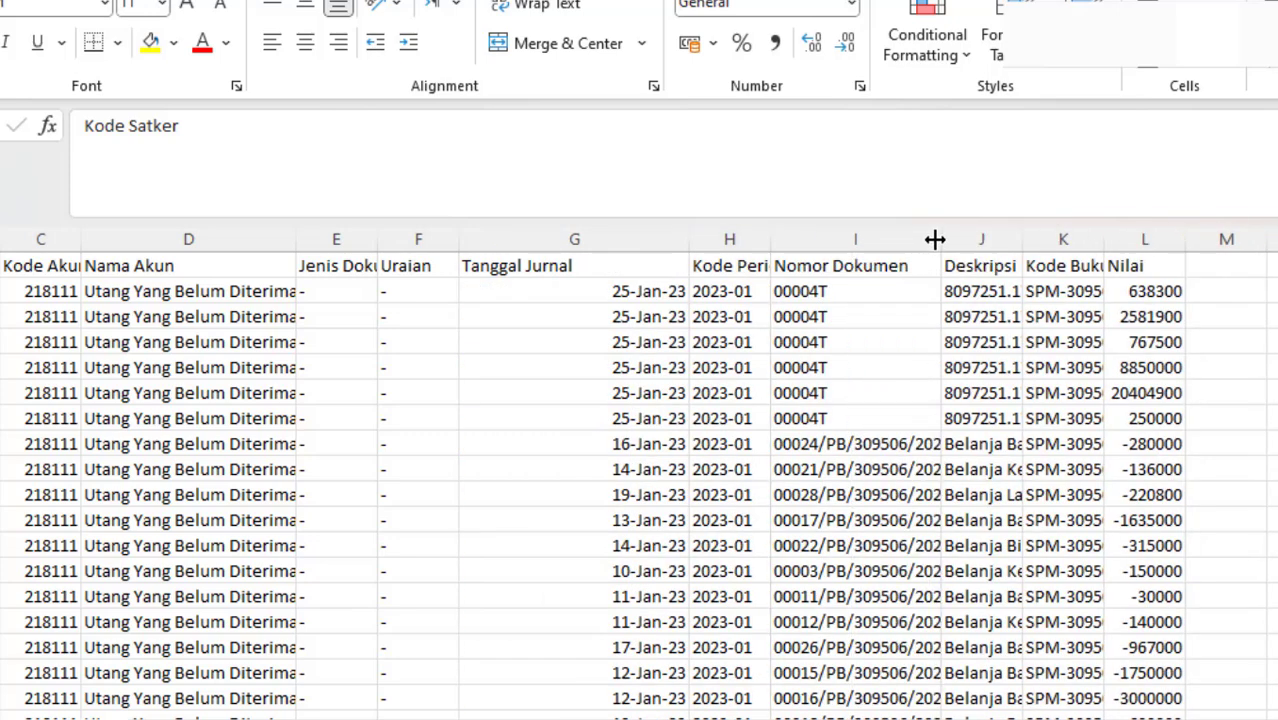
pyautogui.moveTo(934, 239); pyautogui.dragTo(1108, 238)
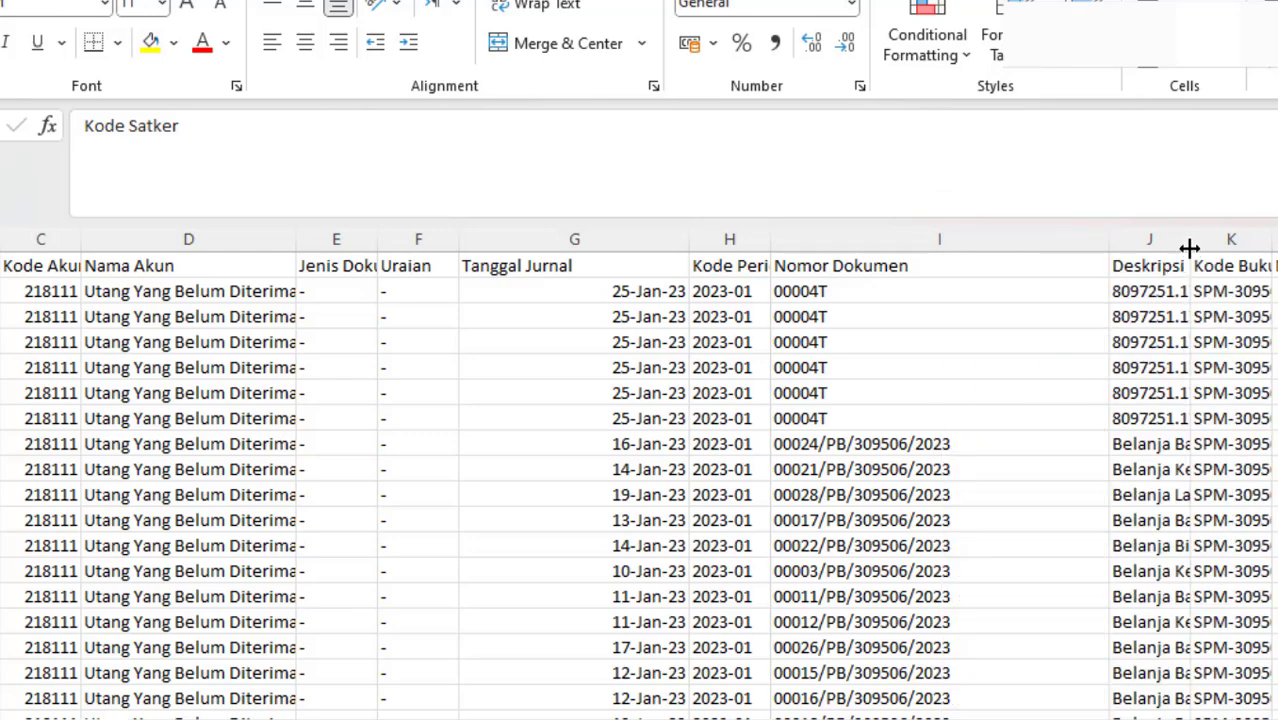
pyautogui.moveTo(1189, 248); pyautogui.dragTo(1274, 238)
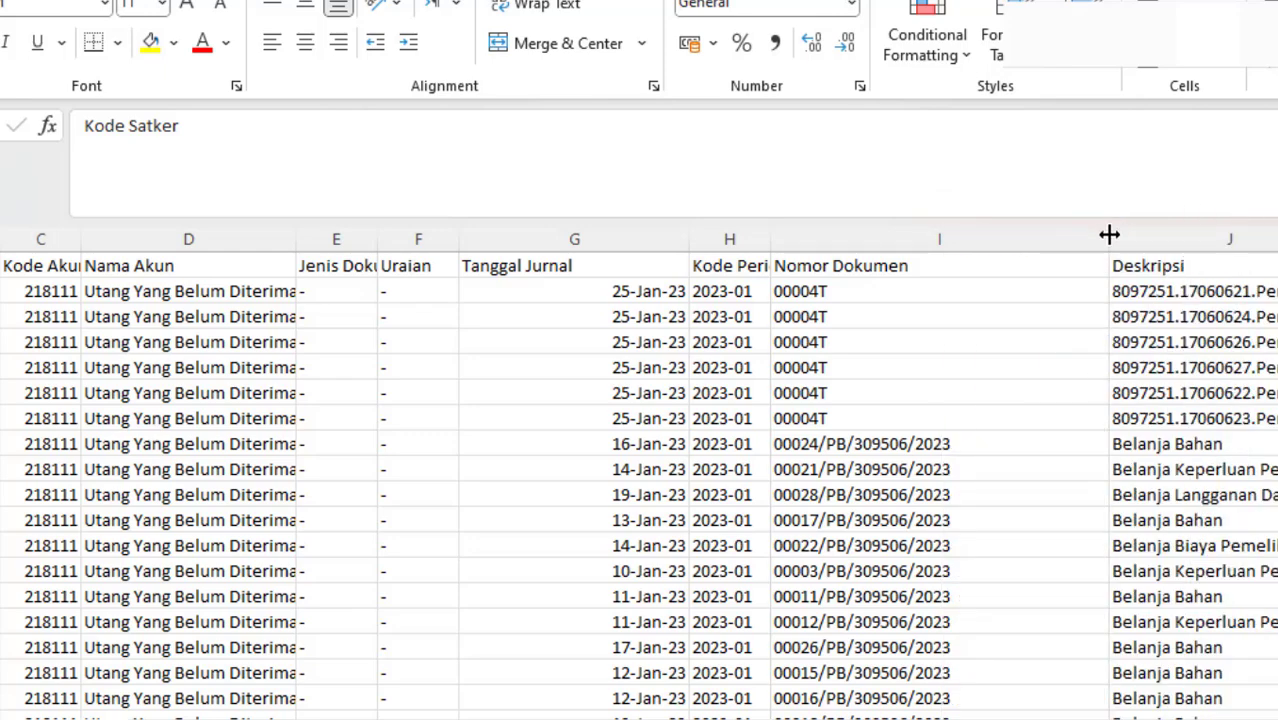
# Step: Narrow the Nomor Dokumen column and widen the Deskripsi column of the ledger sheet
pyautogui.moveTo(1109, 234); pyautogui.dragTo(992, 238)
pyautogui.moveTo(1228, 238); pyautogui.dragTo(1274, 238)
# Step: Review the journal descriptions and amounts of account 218111 row by row, from January into February 2023
pyautogui.click(1085, 393)
pyautogui.press('Down')
pyautogui.press('Down')
pyautogui.press('Down')
pyautogui.press('Down')
pyautogui.press('Down')
pyautogui.press('Down')
pyautogui.press('Down')
pyautogui.press('Down')
pyautogui.press('Down')
pyautogui.press('Down')
pyautogui.press('Down')
pyautogui.press('Down')
pyautogui.press('Down')
pyautogui.press('Down')
pyautogui.press('Down')
pyautogui.press('Down')
pyautogui.press('Down')
pyautogui.press('Down')
pyautogui.press('Down')
pyautogui.press('Down')
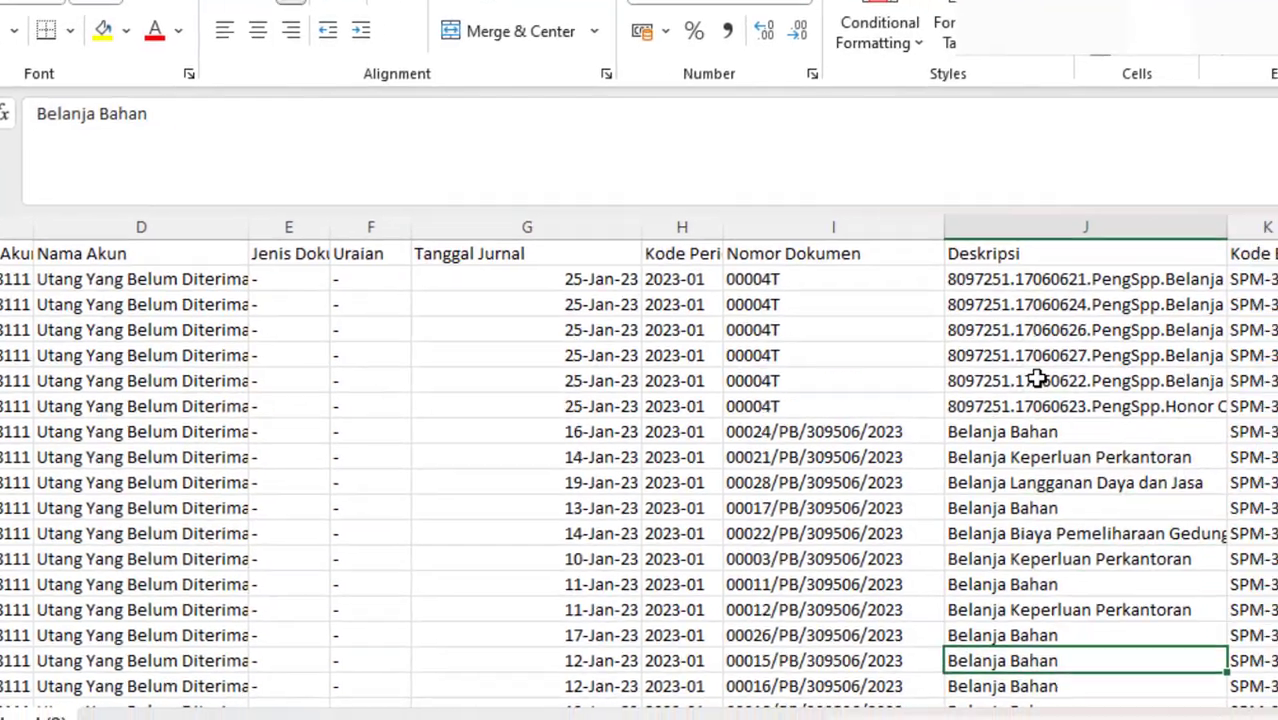
pyautogui.press('Down')
pyautogui.press('Down')
pyautogui.press('Down')
pyautogui.press('Down')
pyautogui.press('Down')
pyautogui.press('Down')
pyautogui.press('Down')
pyautogui.press('Down')
pyautogui.press('Down')
pyautogui.press('Down')
pyautogui.press('Down')
pyautogui.press('Down')
pyautogui.press('Down')
pyautogui.press('Down')
pyautogui.press('Down')
pyautogui.press('Down')
pyautogui.press('Down')
pyautogui.press('Down')
pyautogui.press('Down')
pyautogui.press('Down')
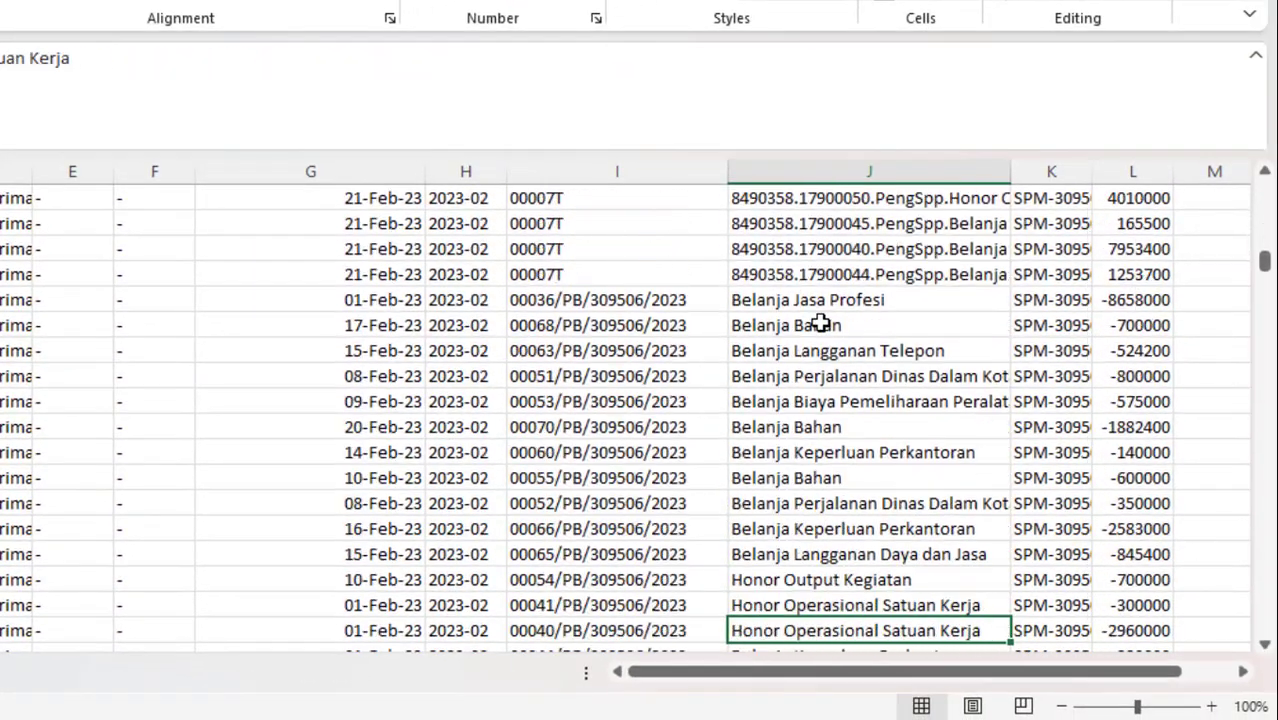
pyautogui.click(1128, 330)
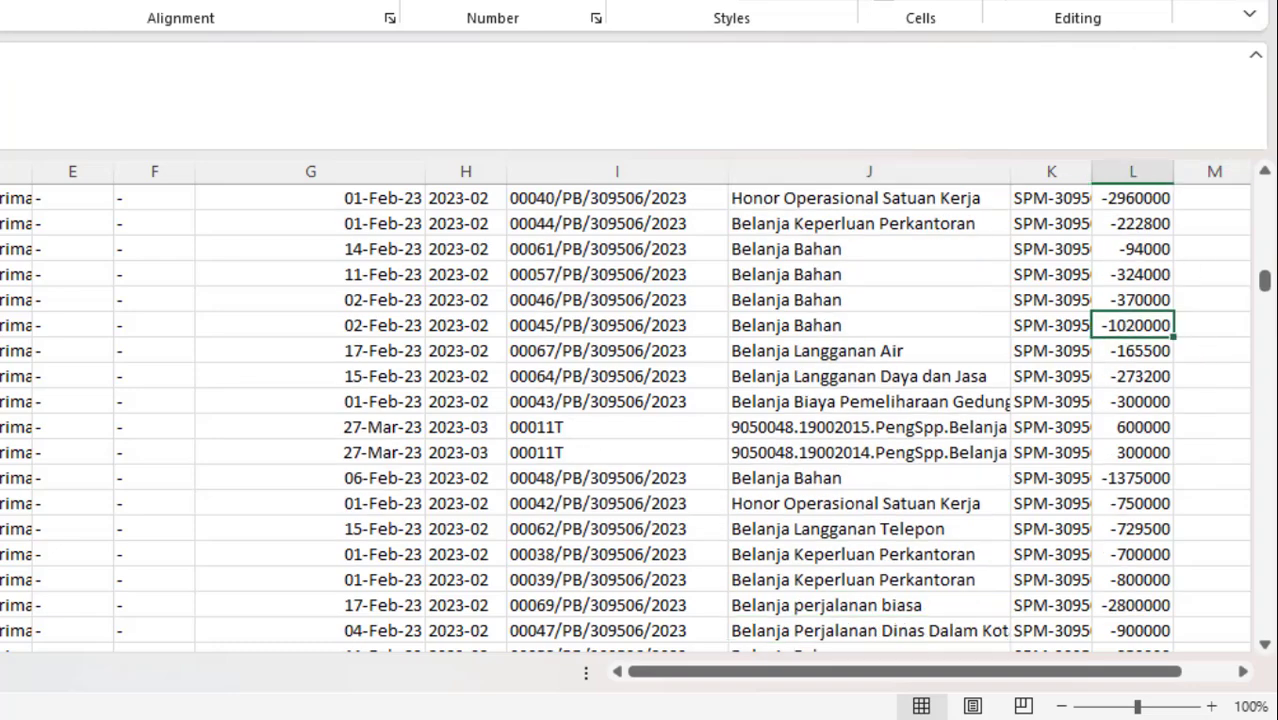
# Step: Add a SUM of L2:L384 in the first empty cell below the amounts in column L
pyautogui.moveTo(1265, 279); pyautogui.dragTo(1264, 612)
pyautogui.click(1141, 607)
pyautogui.press('Down')
pyautogui.press('Down')
pyautogui.press('Down')
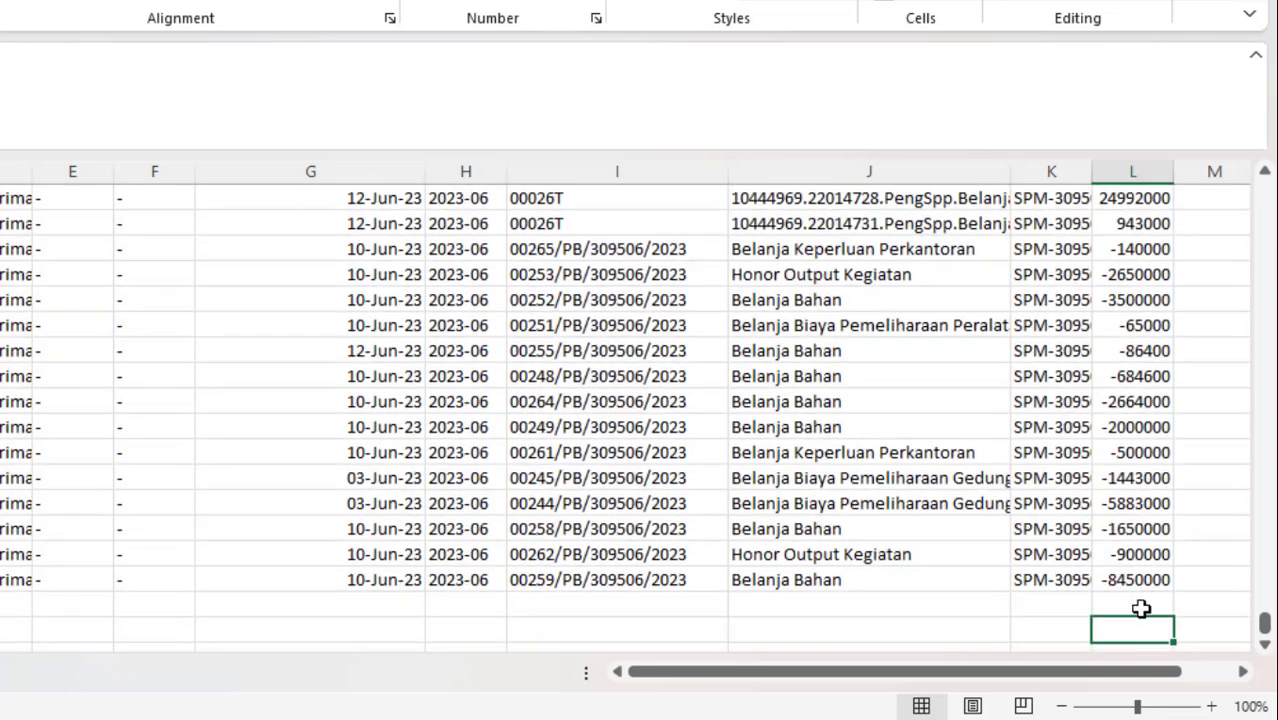
pyautogui.click(1141, 608)
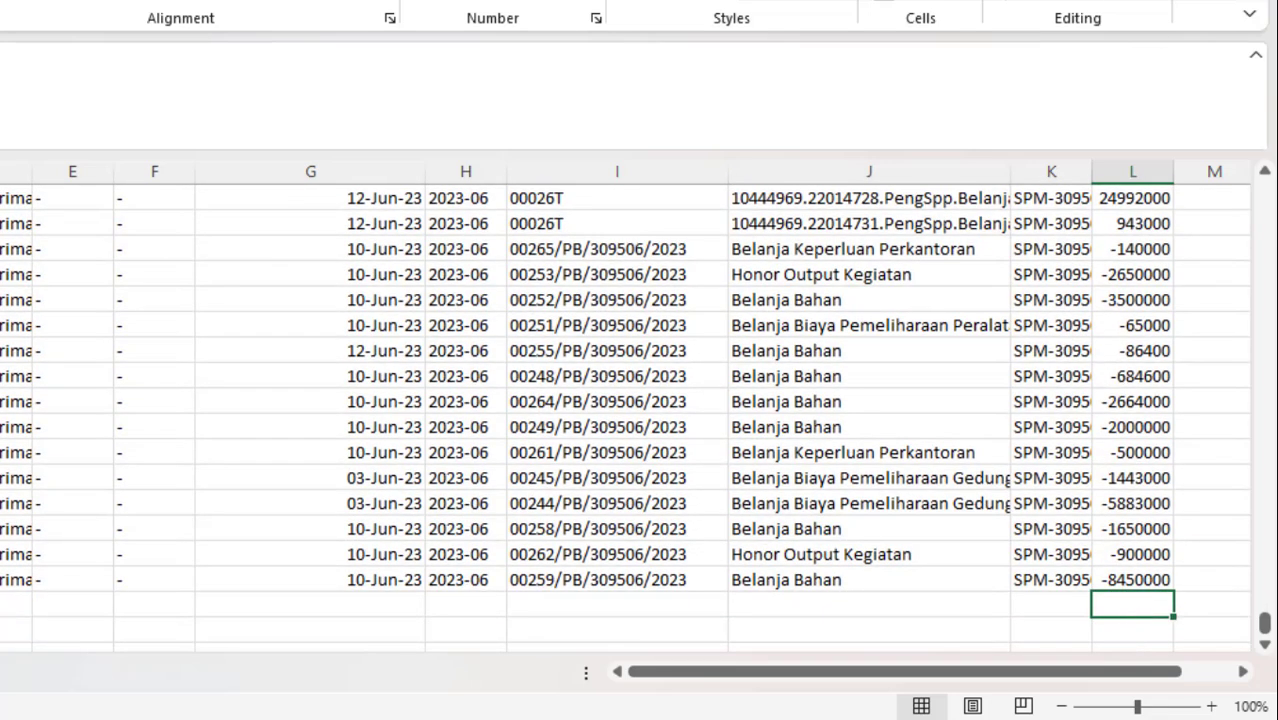
pyautogui.hotkey('alt', '=')
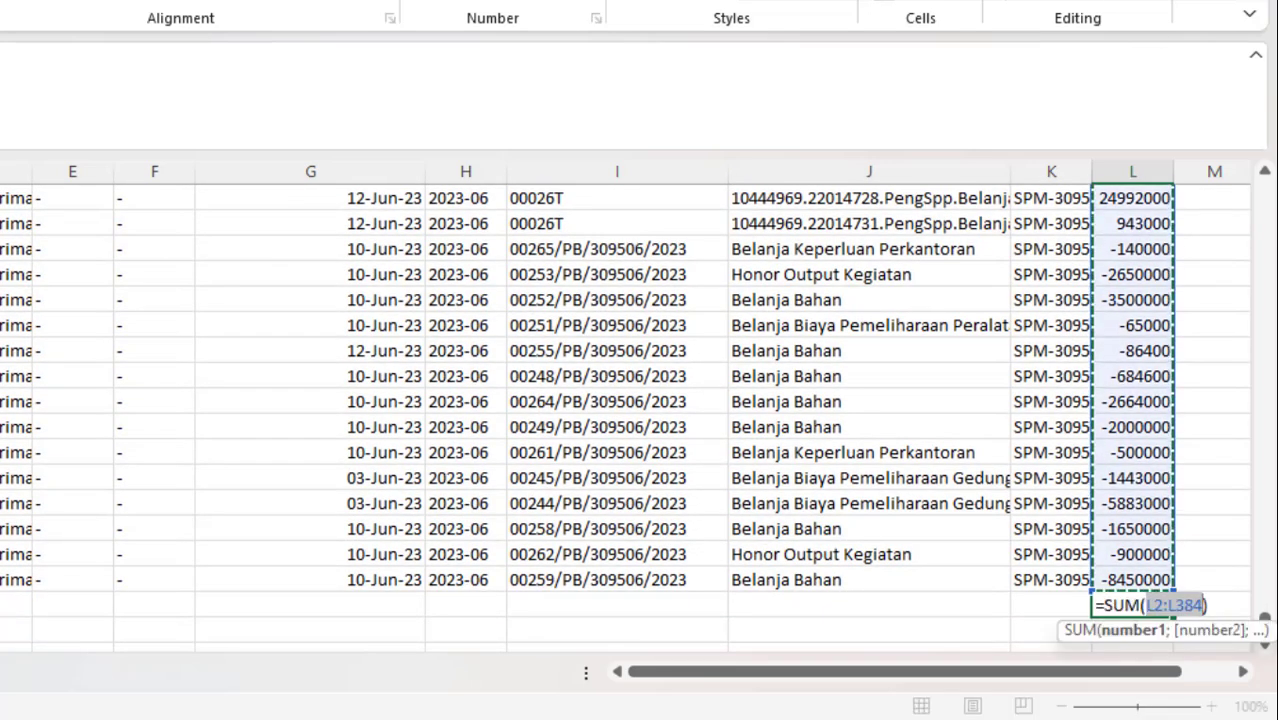
pyautogui.press('Return')
# Step: Format the column L total with thousands separators and no decimals, and widen the column
pyautogui.press('Right')
pyautogui.press('Right')
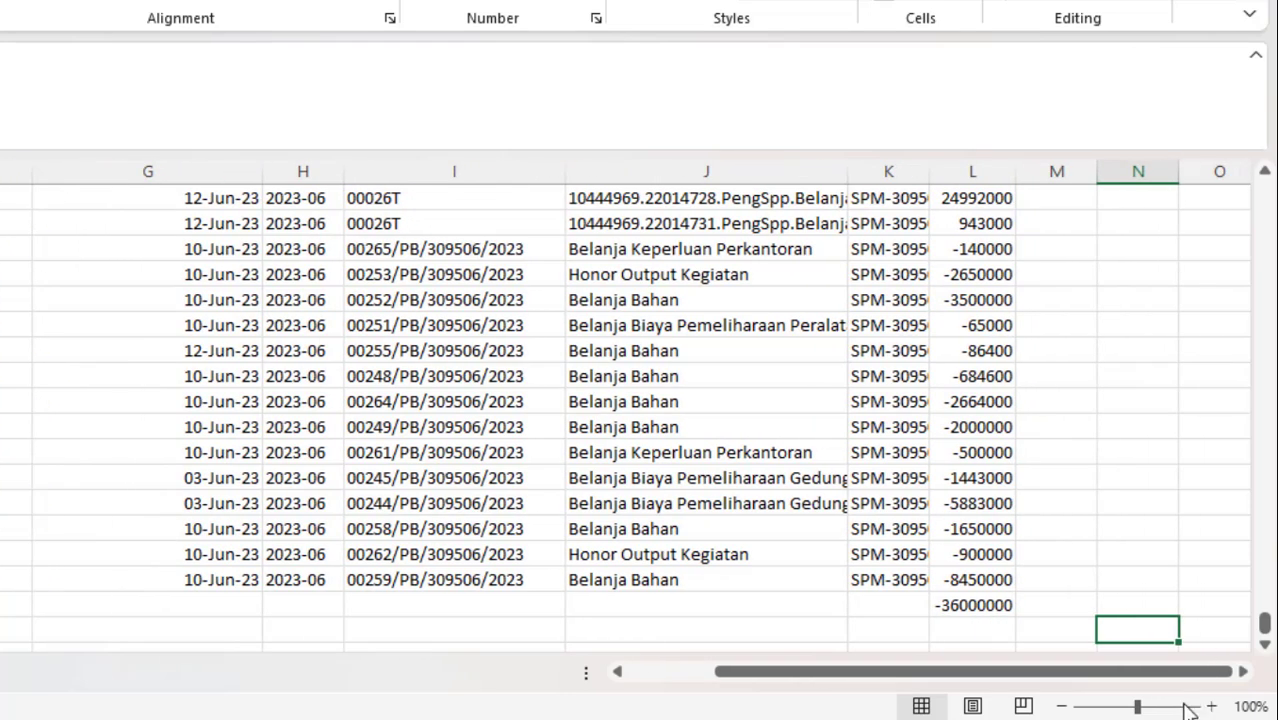
pyautogui.click(951, 598)
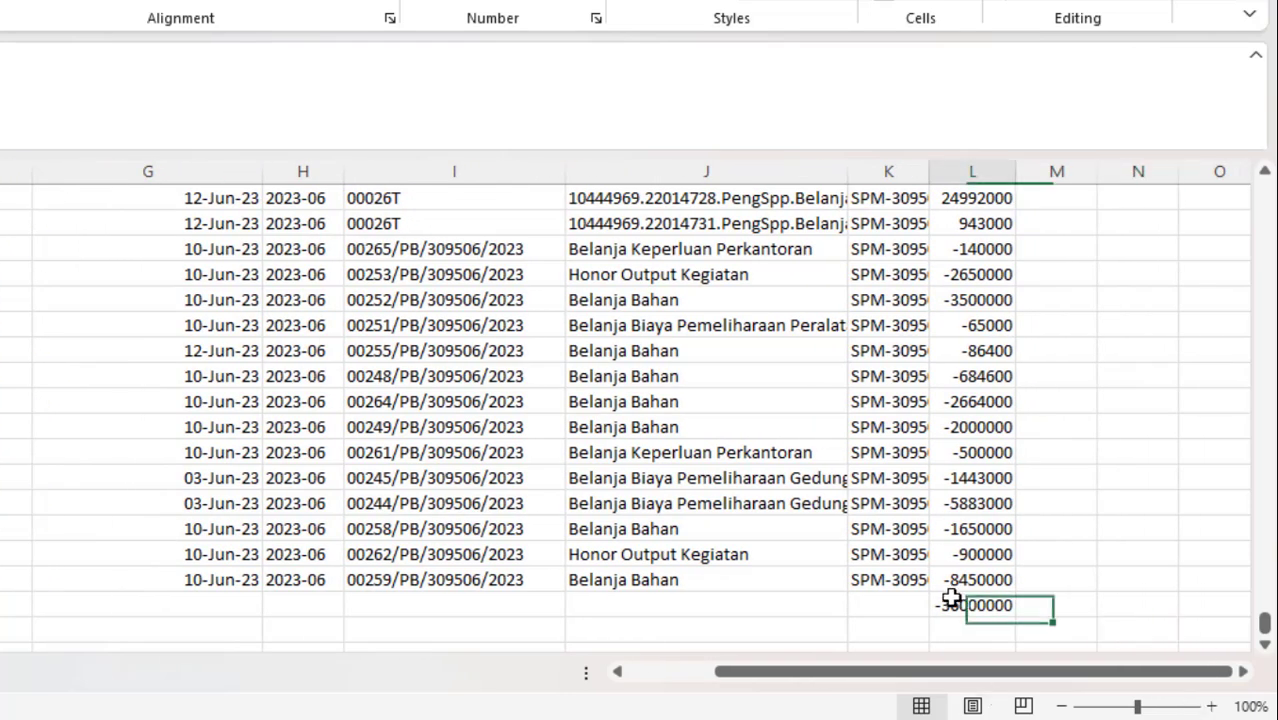
pyautogui.click(507, 2)
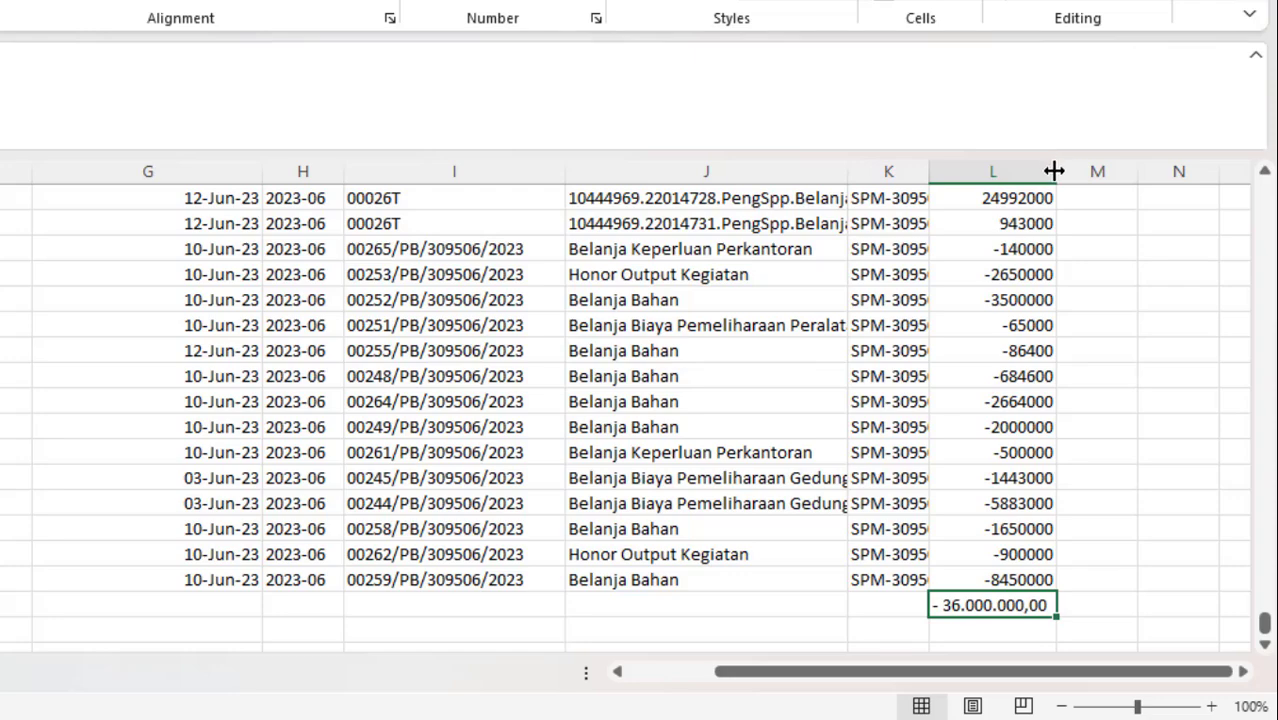
pyautogui.moveTo(1054, 171); pyautogui.dragTo(1116, 171)
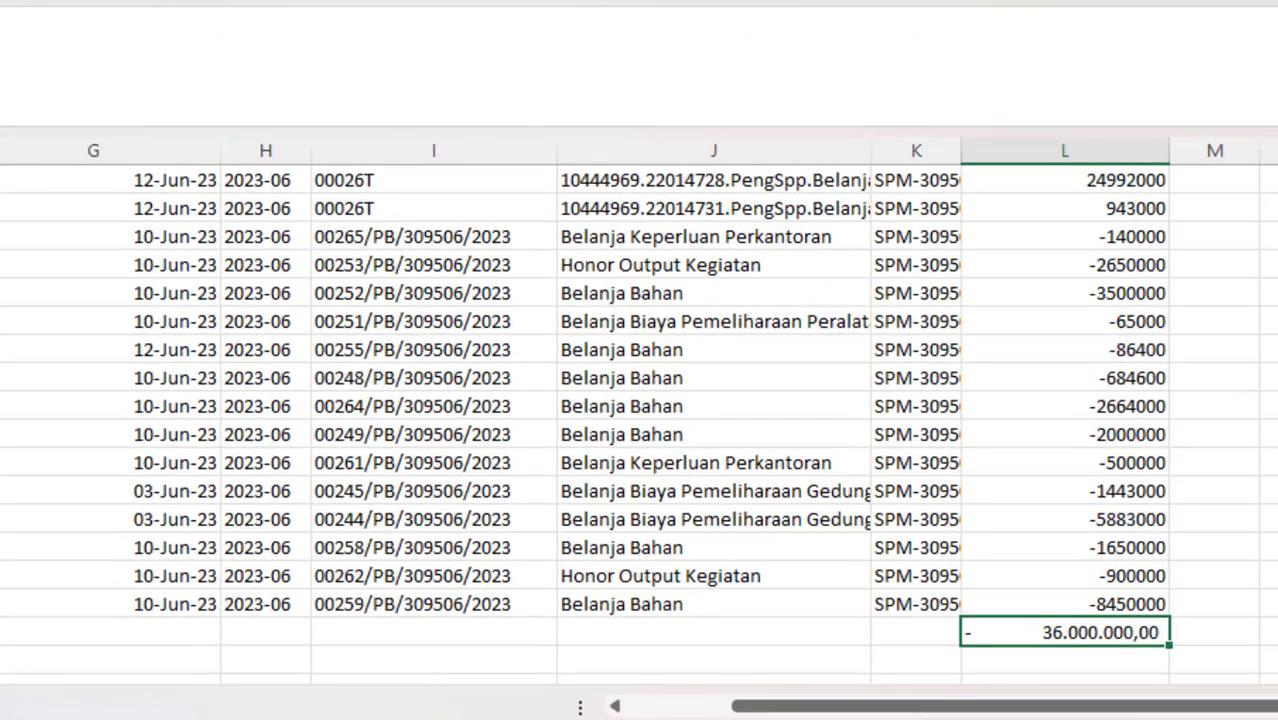
pyautogui.hotkey('alt', 'h')
pyautogui.press('9')
pyautogui.hotkey('alt', 'h')
pyautogui.press('9')
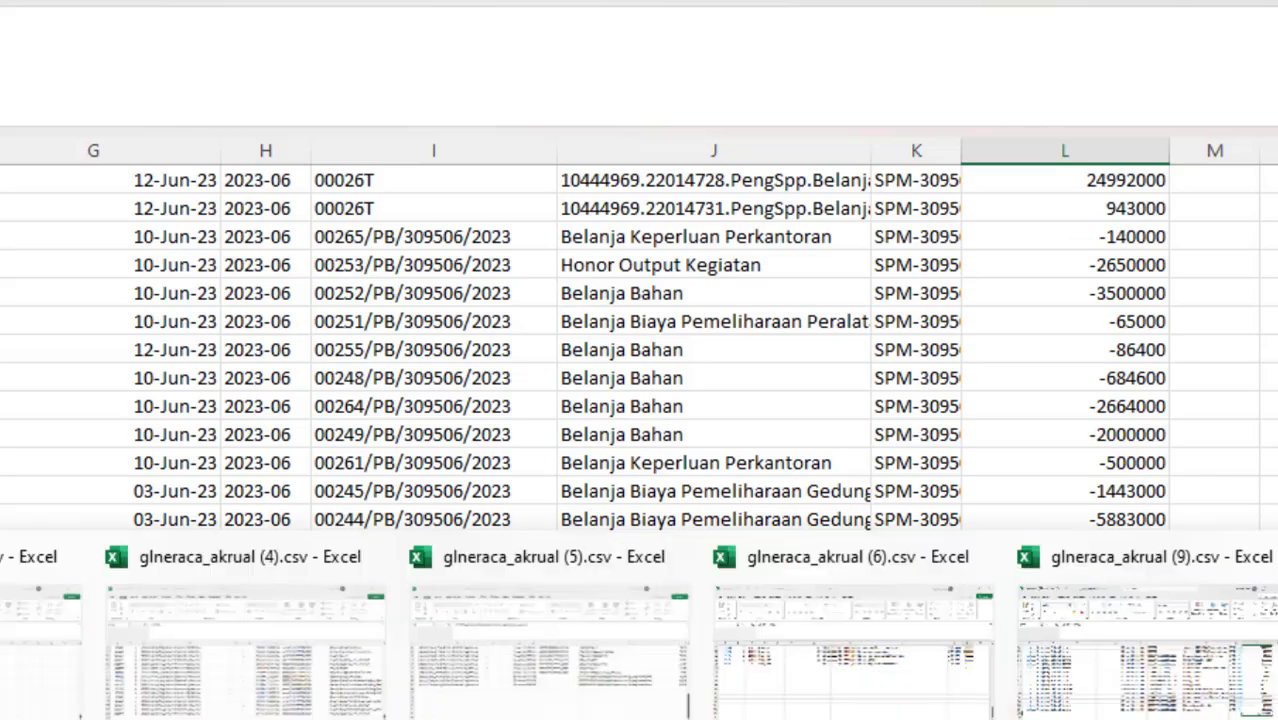
# Step: Switch to SAKTI in the browser and open the Buku Besar (SATKER) report from the GL dan Pelaporan reports
pyautogui.click(800, 715)
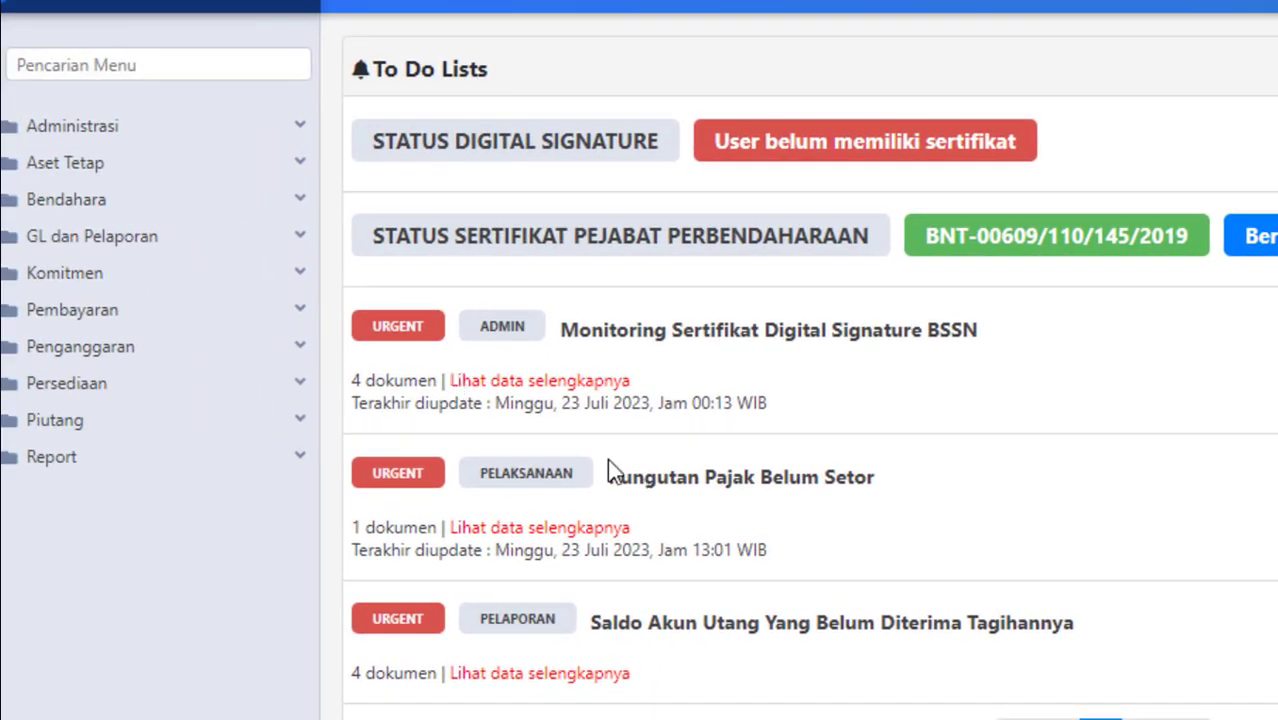
pyautogui.click(78, 240)
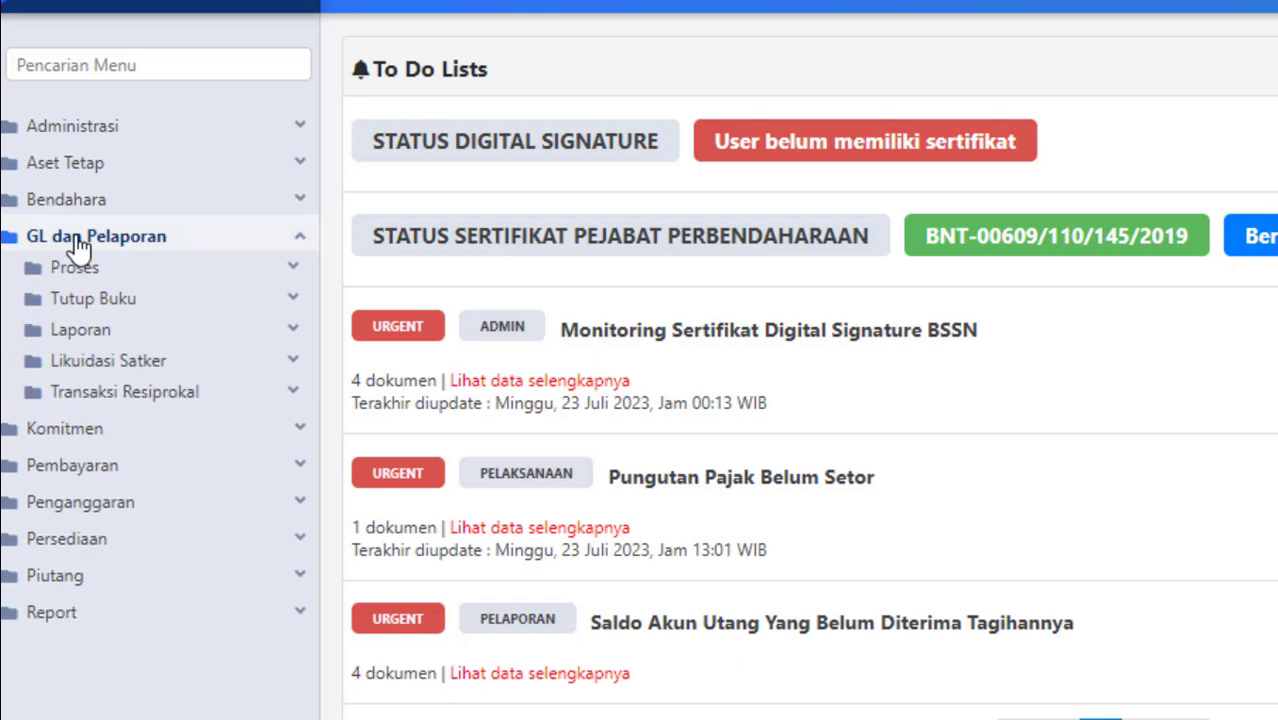
pyautogui.click(128, 333)
pyautogui.click(160, 362)
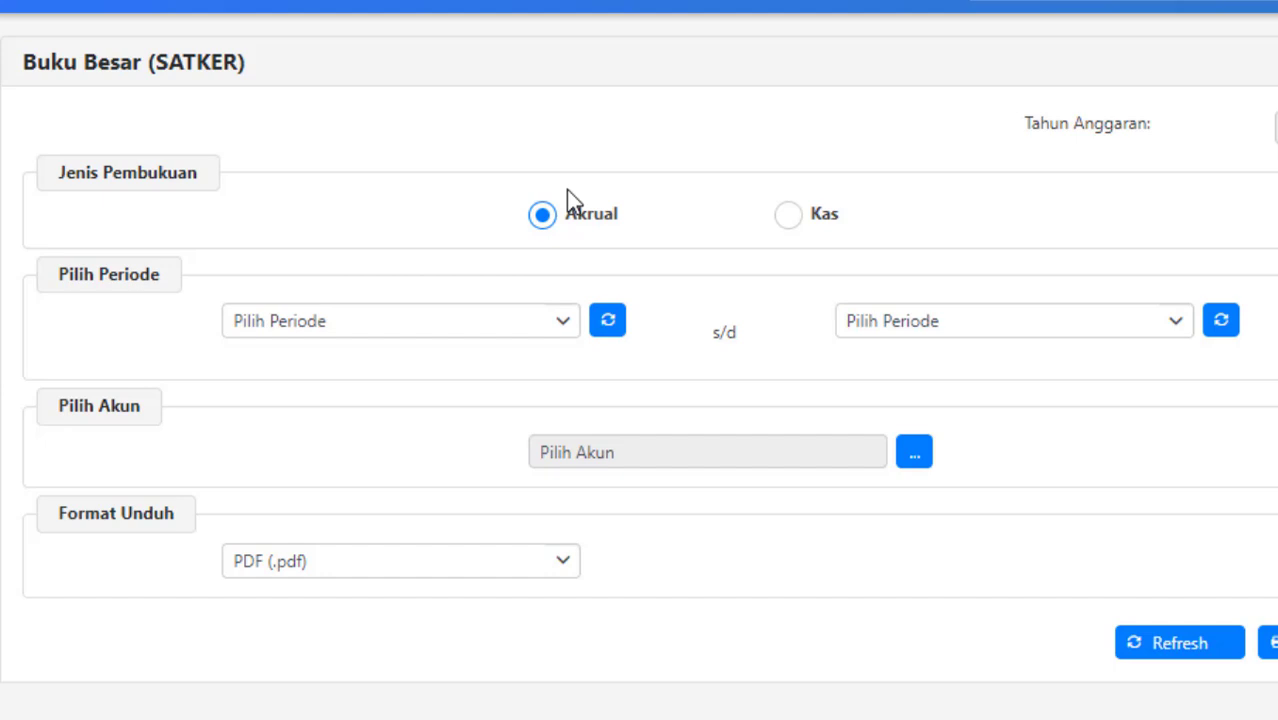
# Step: Set the Akrual Buku Besar report period from JUN 2023 to JUN 2023
pyautogui.click(422, 322)
pyautogui.click(298, 424)
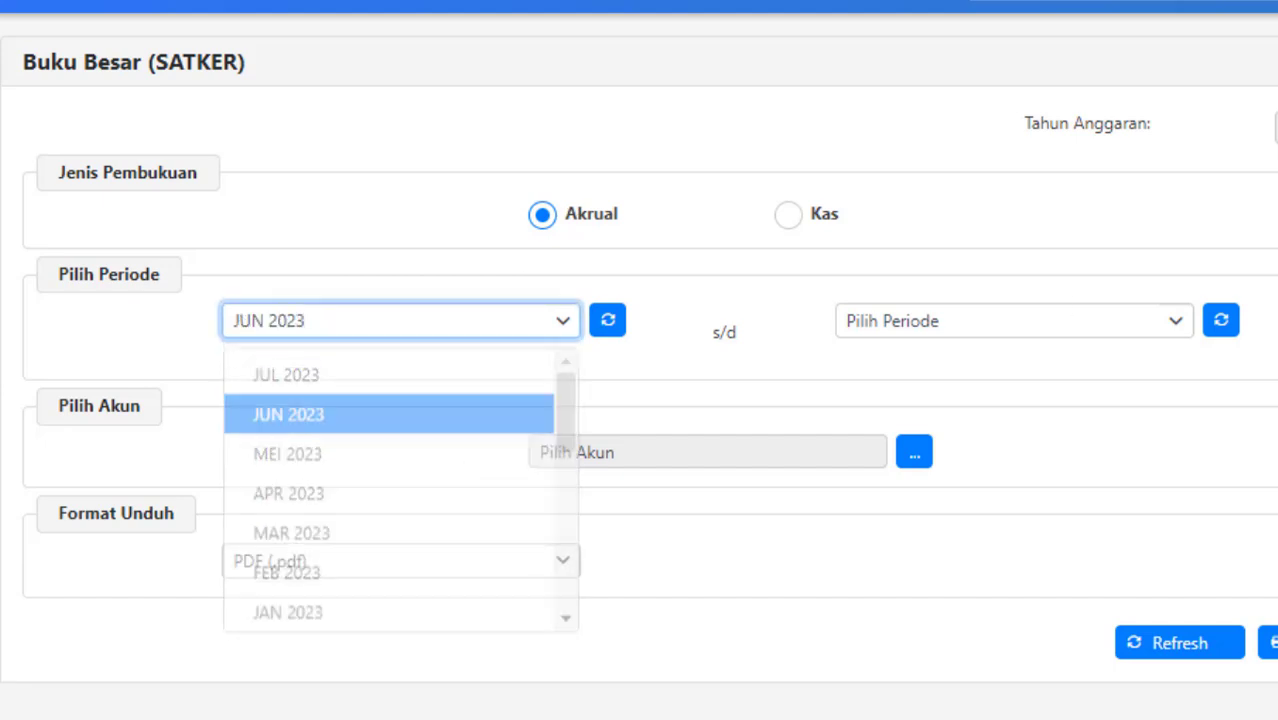
pyautogui.click(1050, 326)
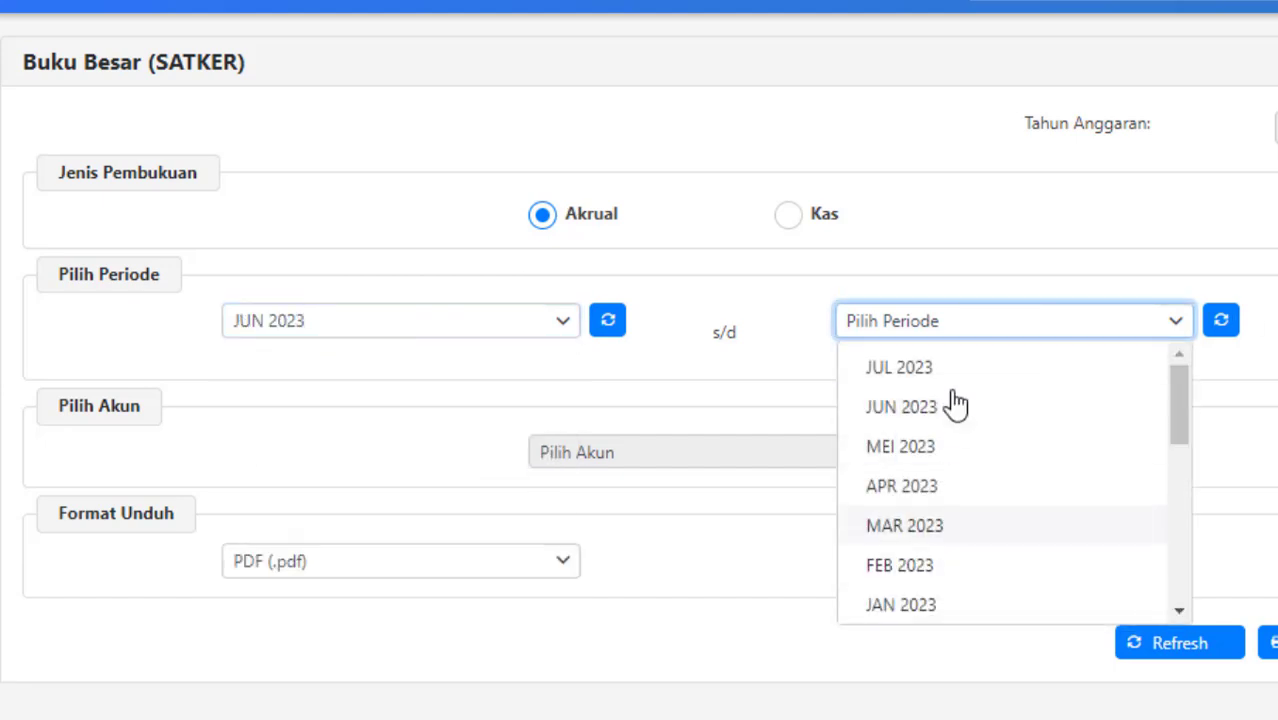
pyautogui.click(889, 410)
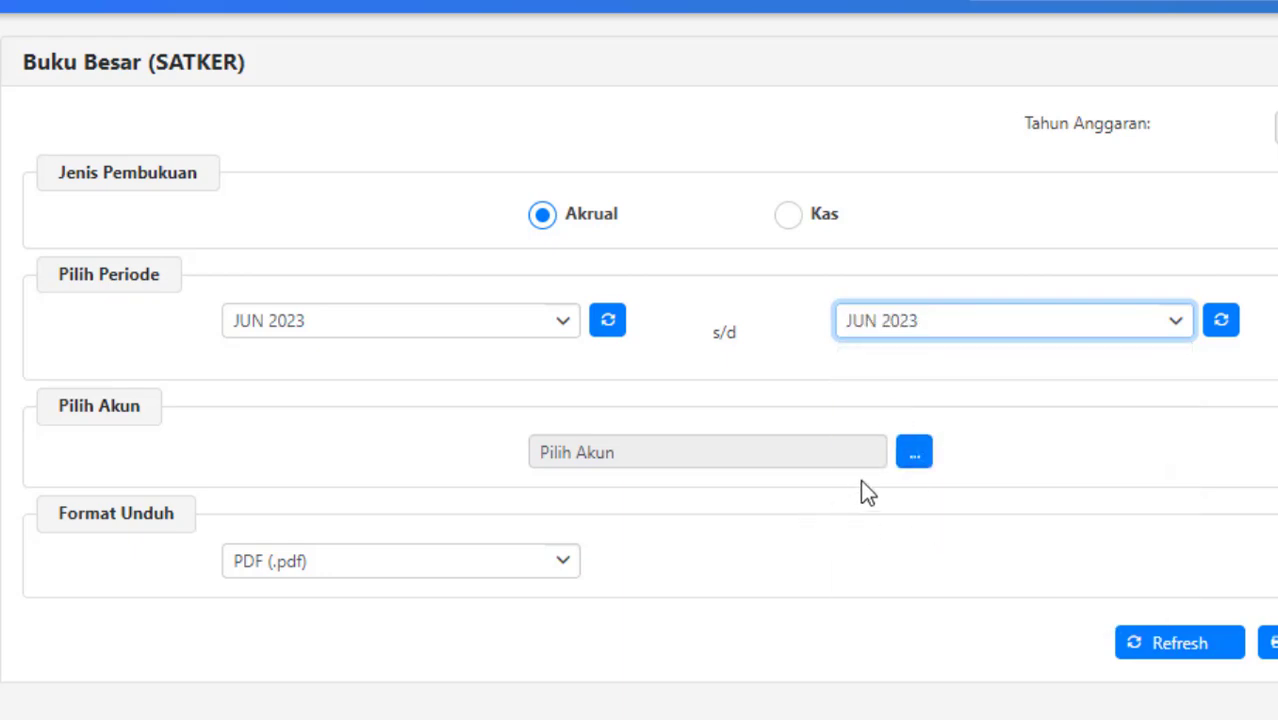
# Step: Look up and select account 218111 Utang Yang Belum Diterima Tagihannya, and request the Buku Besar report as PDF
pyautogui.click(912, 458)
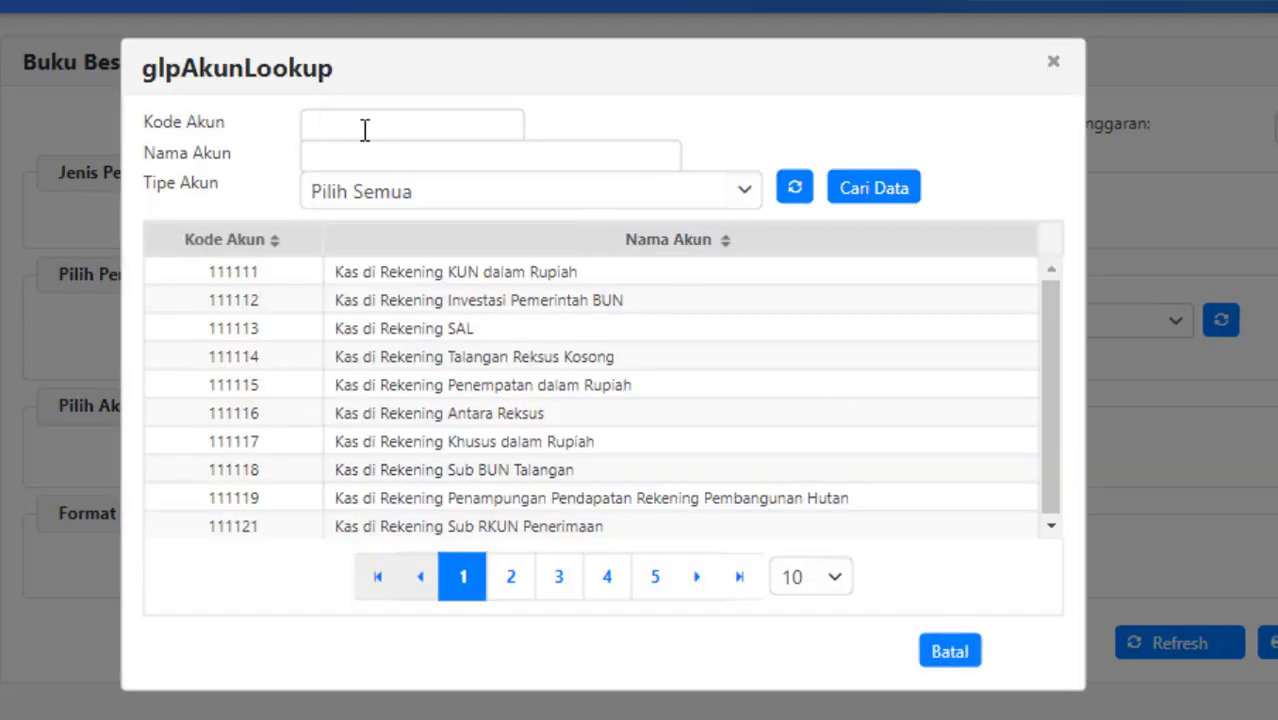
pyautogui.click(386, 132)
pyautogui.write('2')
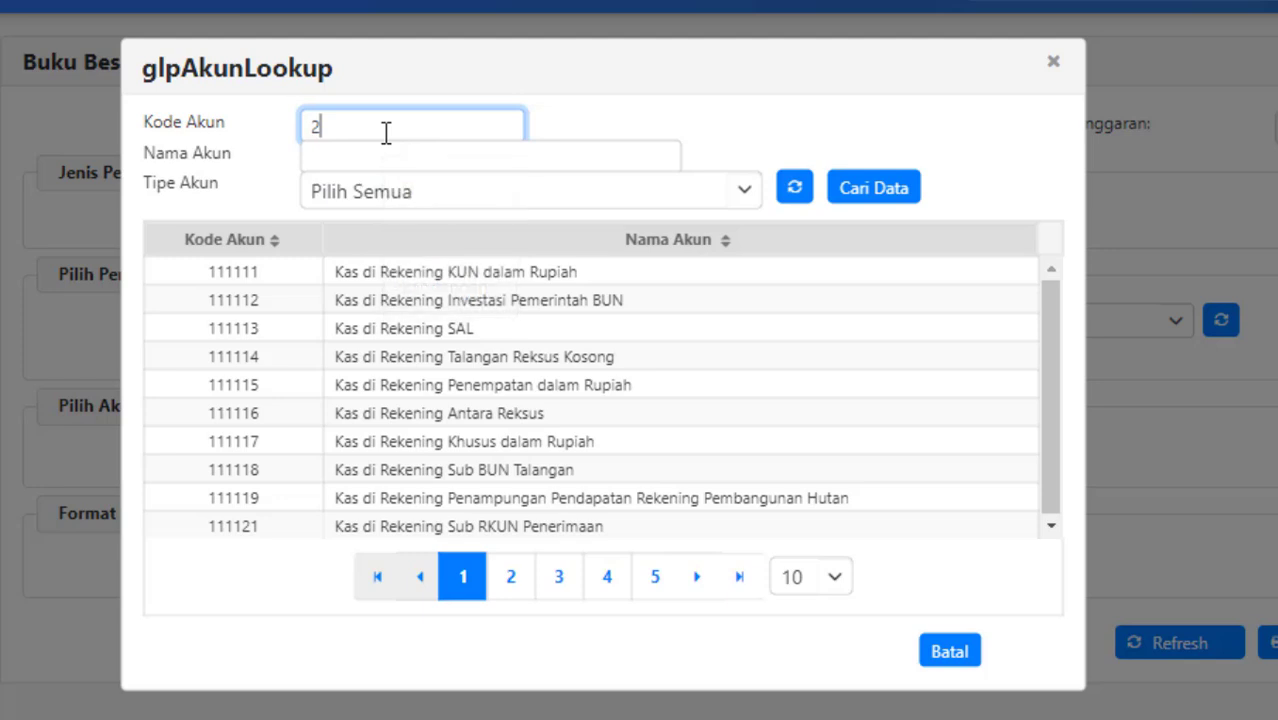
pyautogui.write('18111')
pyautogui.click(890, 196)
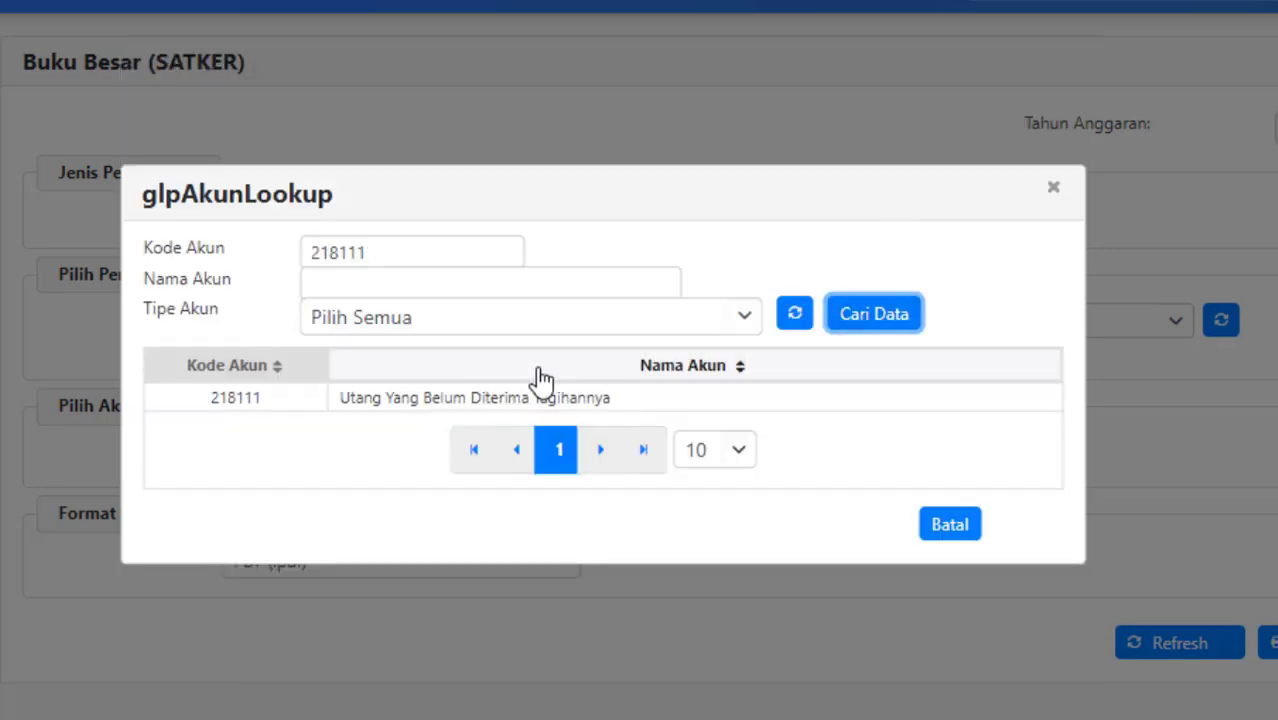
pyautogui.click(410, 400)
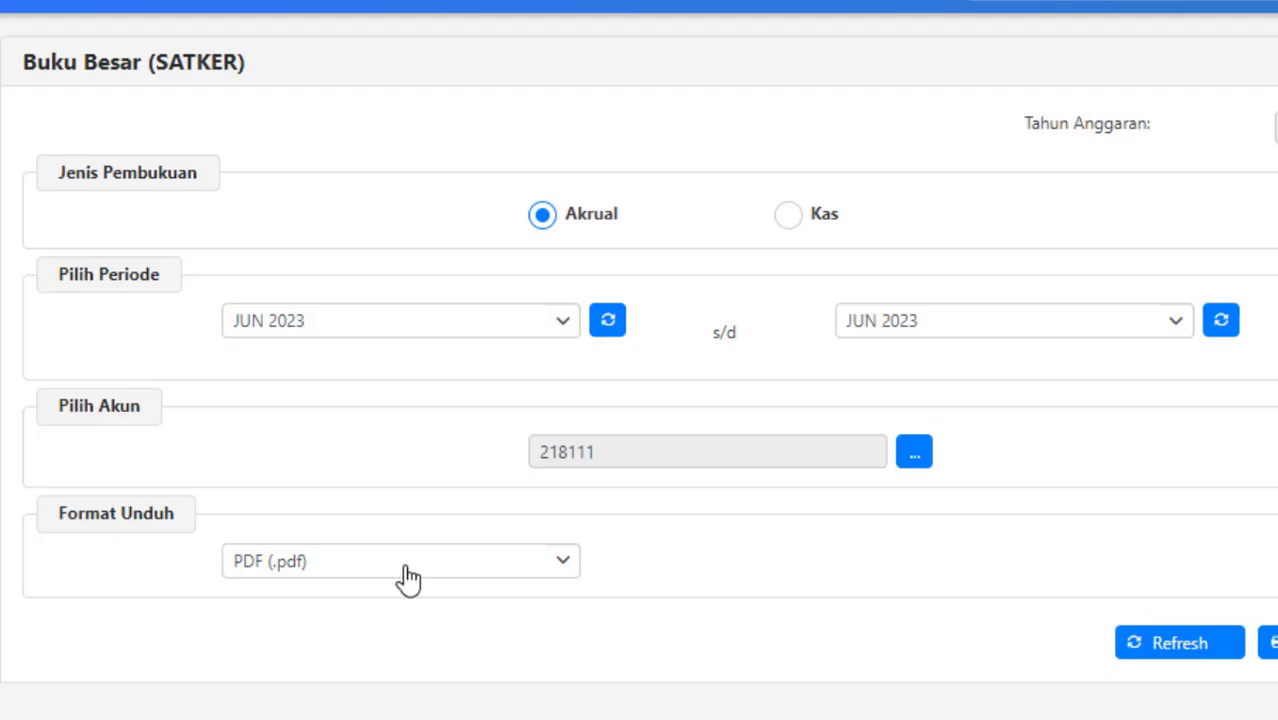
pyautogui.click(1036, 618)
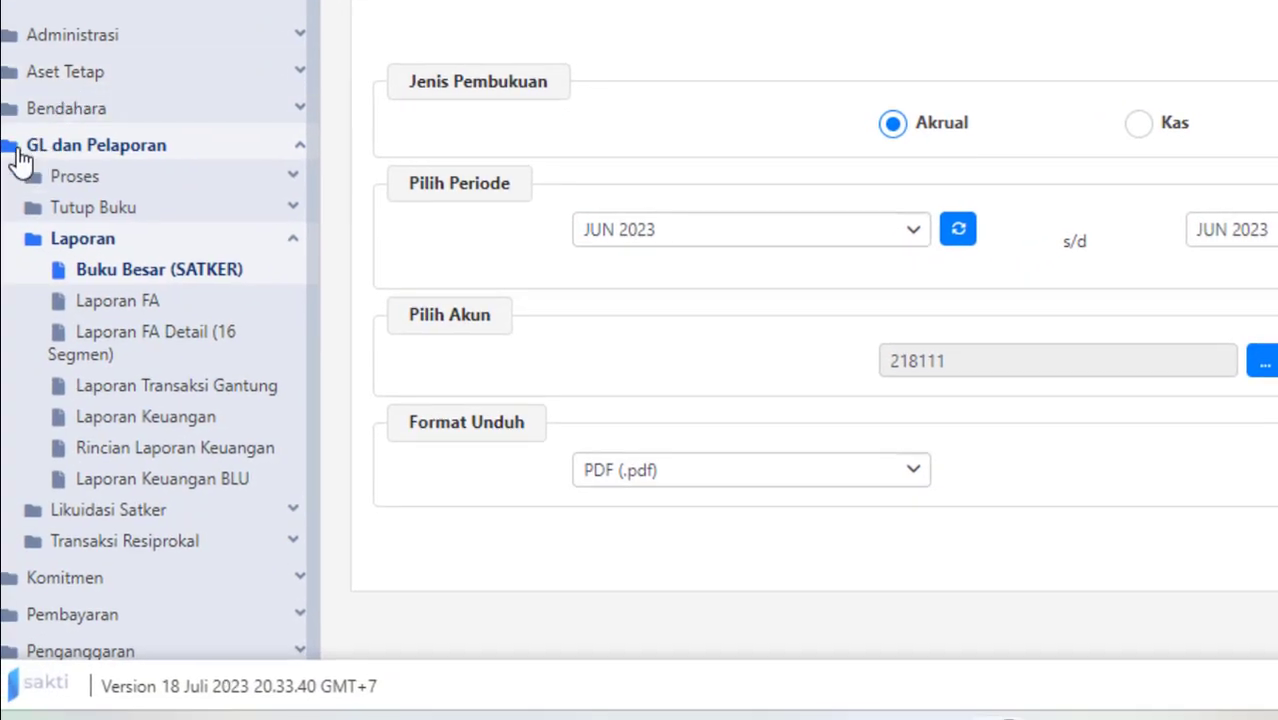
# Step: Open the Report Monitoring page and download the newest report, requested 23 Juli 2023 at 13:25:32
pyautogui.click(20, 150)
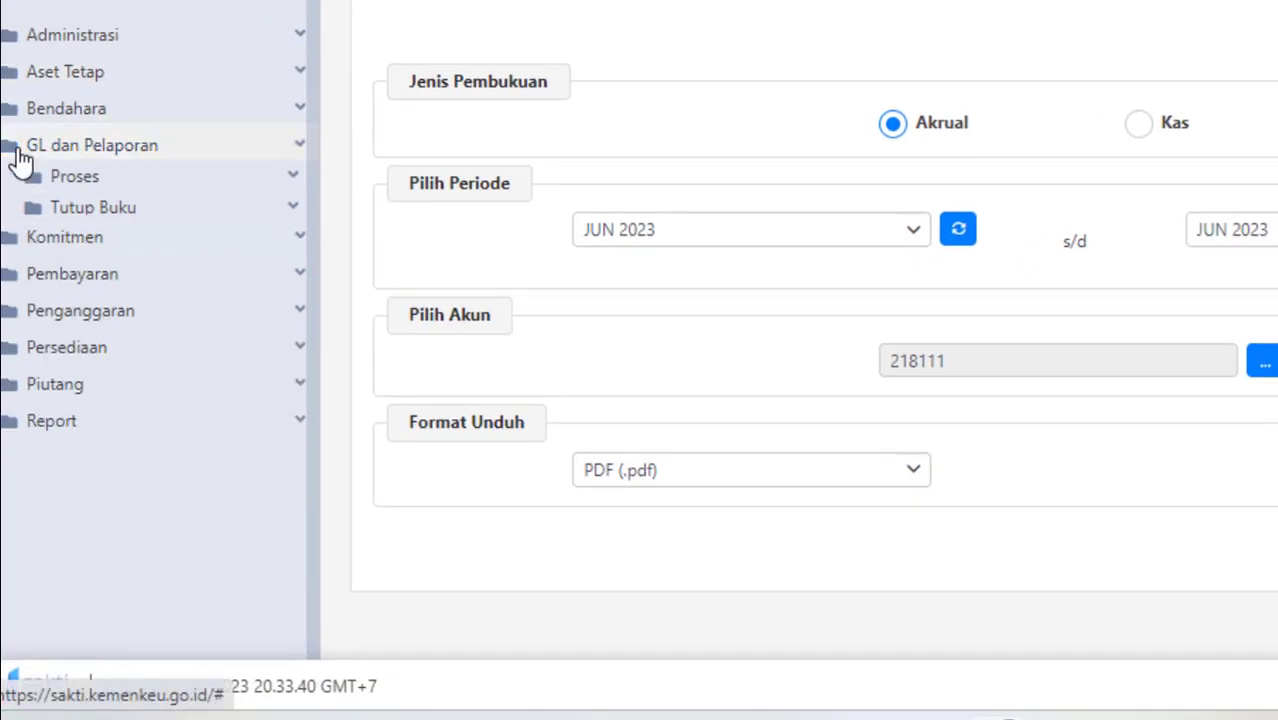
pyautogui.click(86, 370)
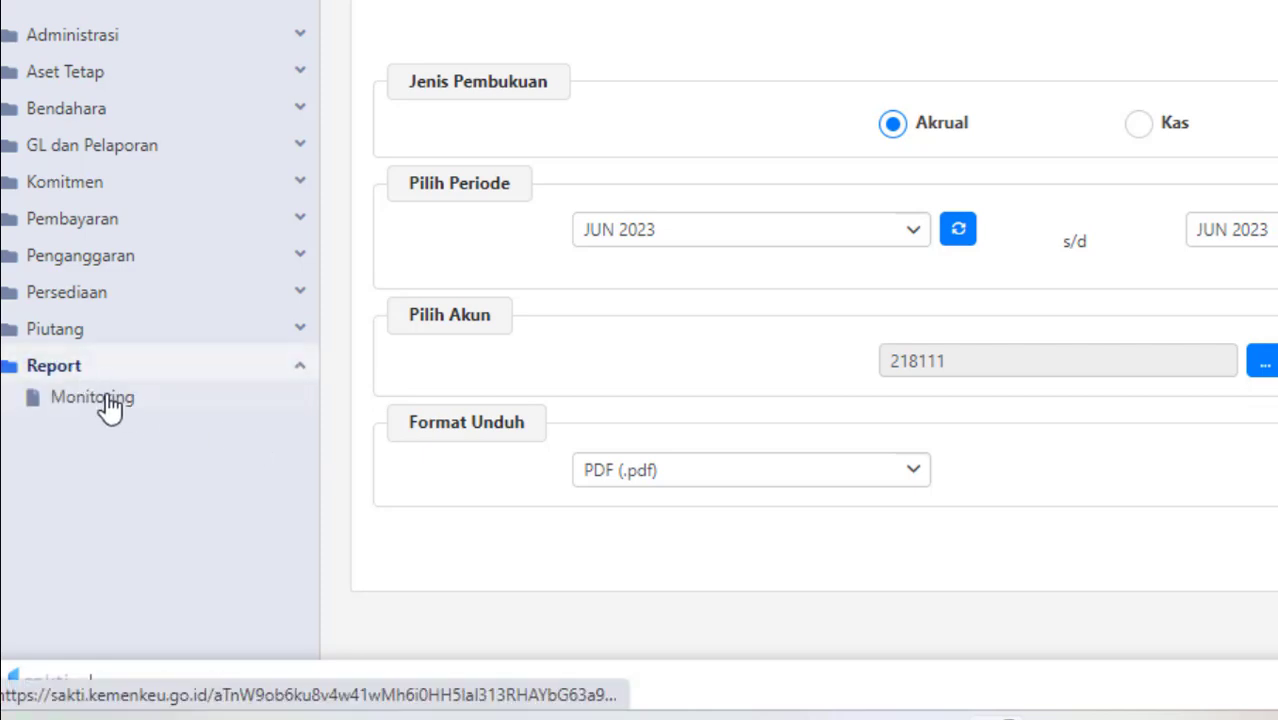
pyautogui.click(105, 406)
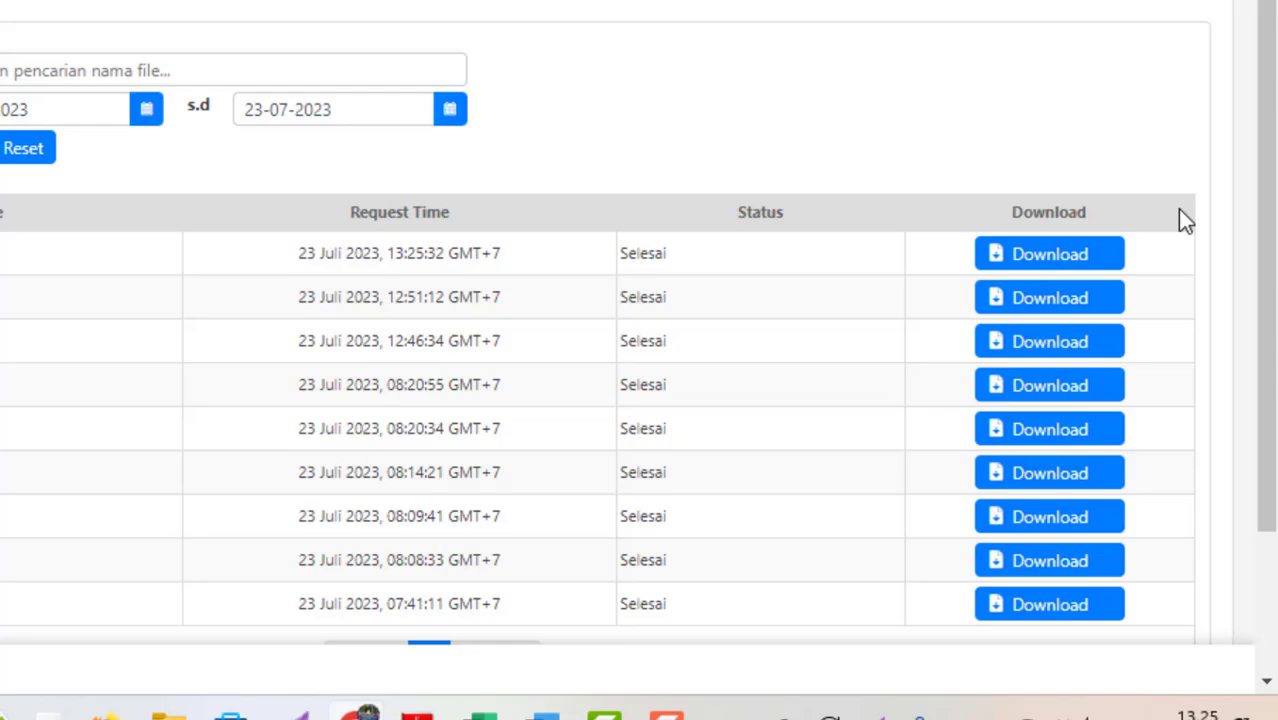
pyautogui.click(1073, 257)
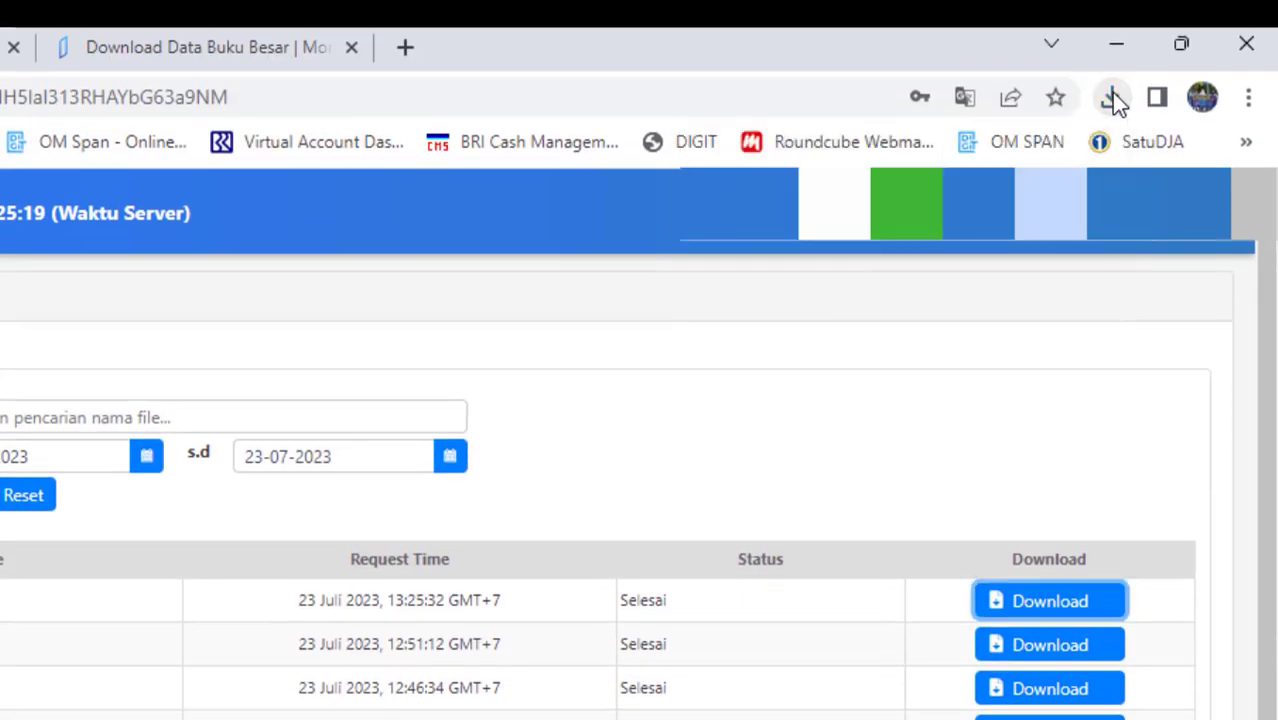
# Step: Show the downloaded Buku Besar report in the Downloads folder and open the PDF
pyautogui.click(1111, 95)
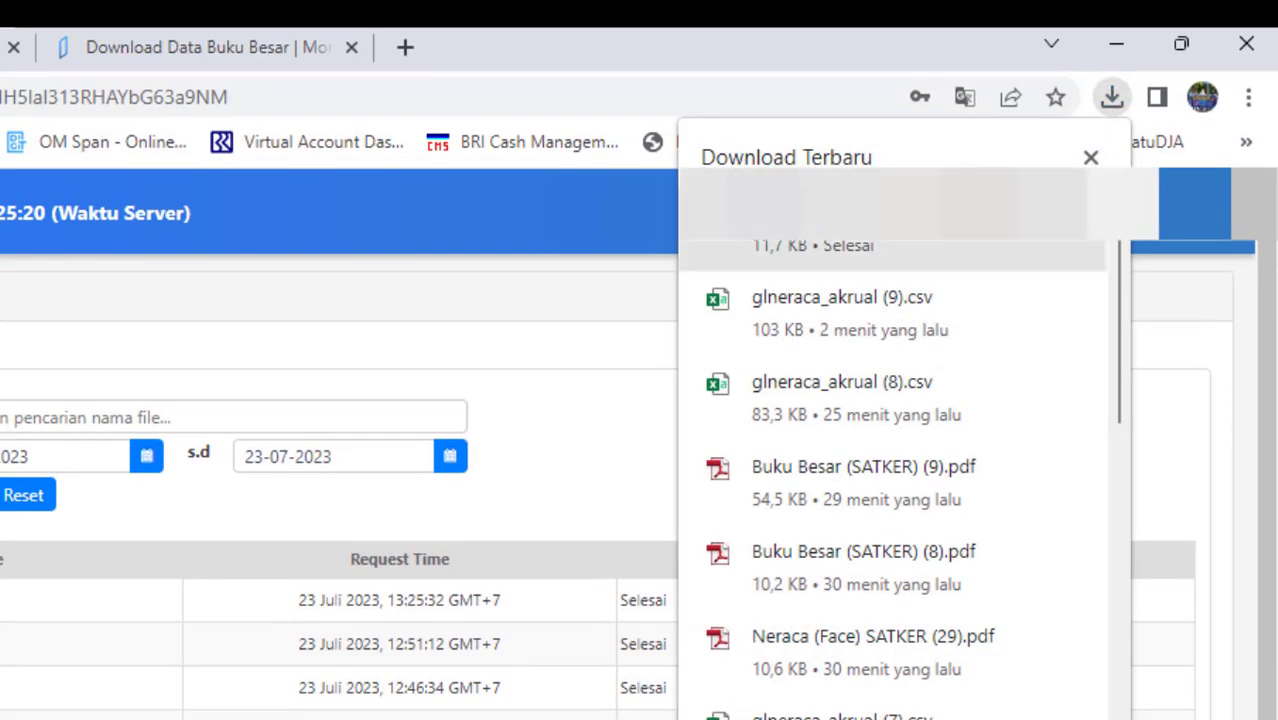
pyautogui.click(1048, 204)
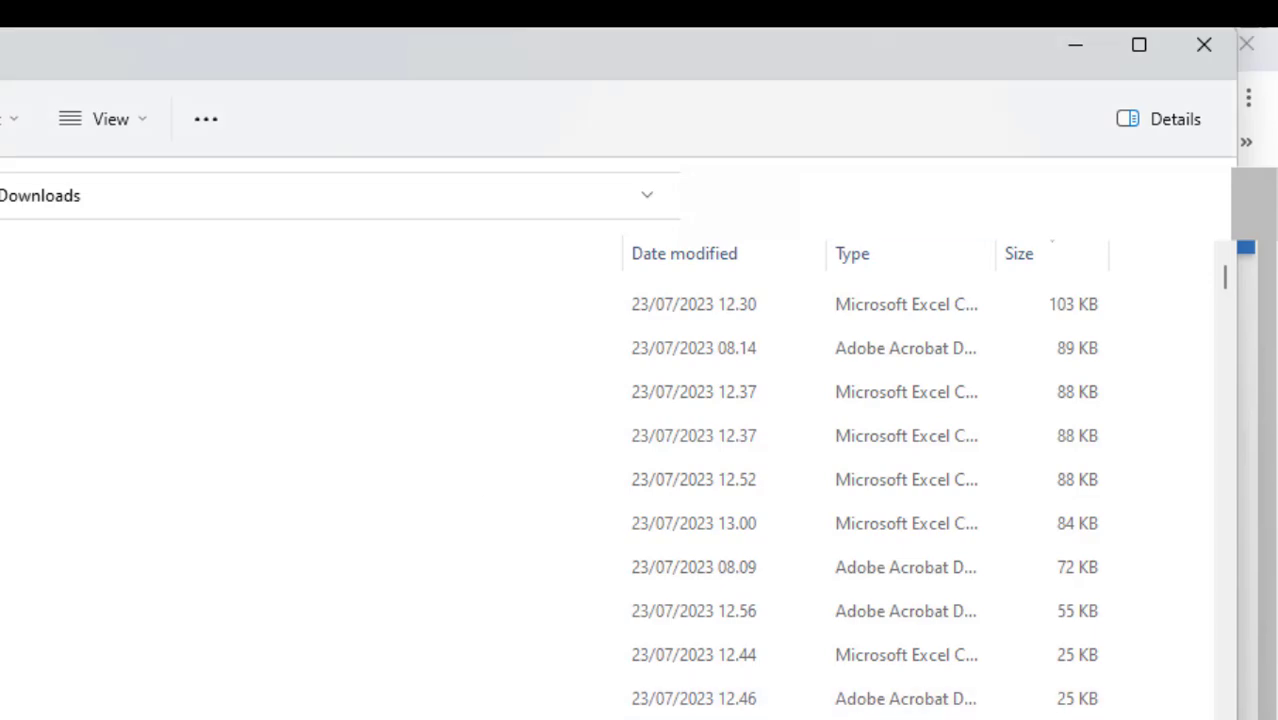
pyautogui.press('Return')
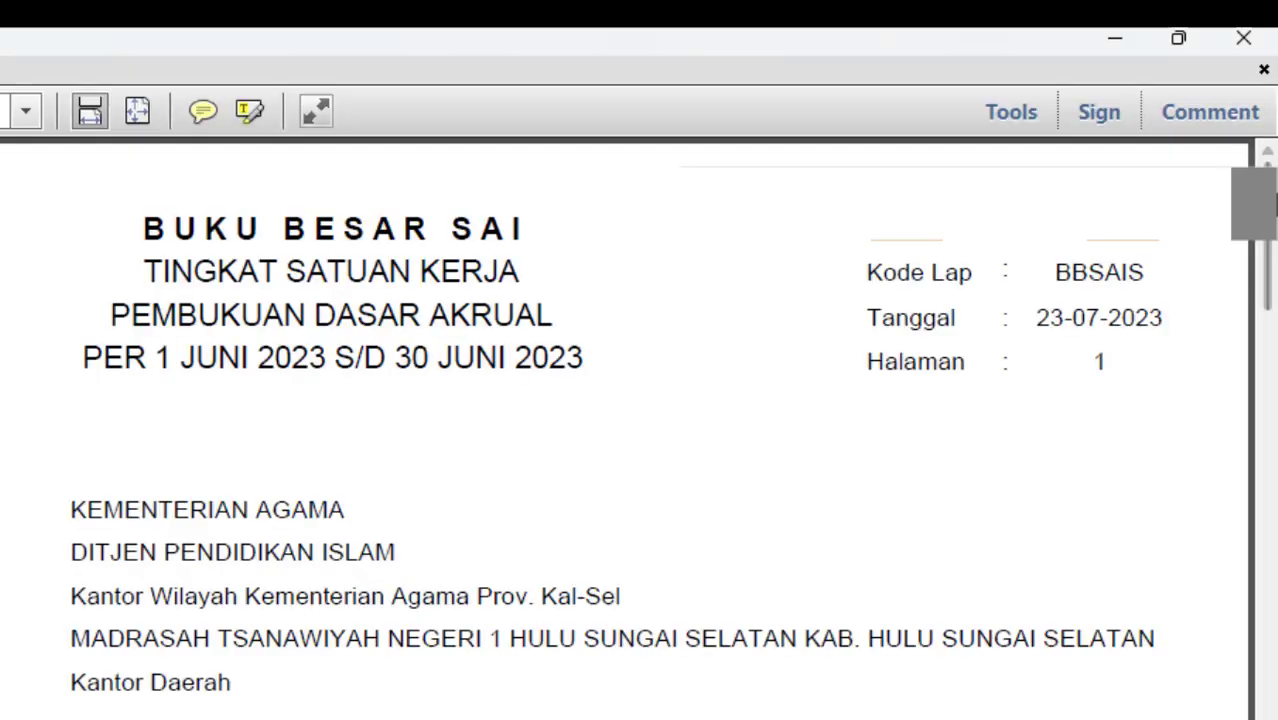
# Step: Examine the June 2023 Buku Besar down to its last row, checking the closing balance and the debit and credit totals
pyautogui.scroll(-10, 600, 420)
pyautogui.scroll(-3, 768, 307)
pyautogui.scroll(15, 768, 307)
pyautogui.scroll(-15, 640, 430)
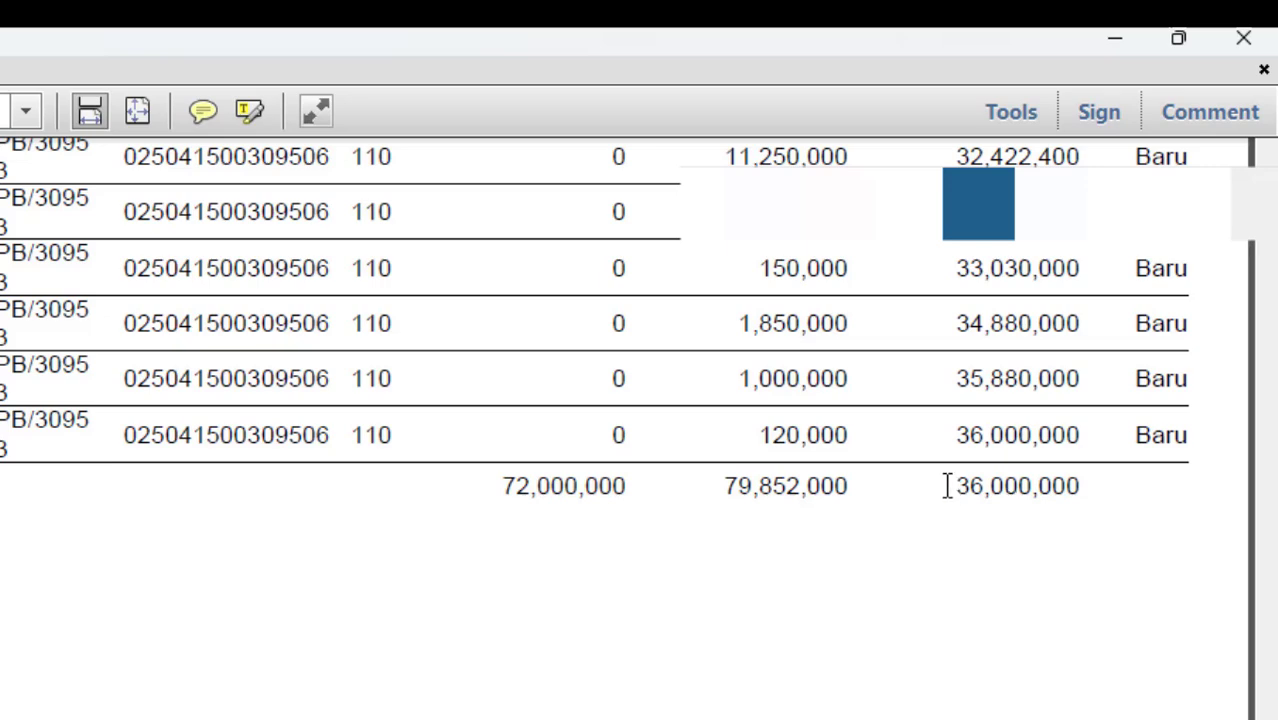
pyautogui.moveTo(947, 486); pyautogui.dragTo(1098, 486)
pyautogui.moveTo(909, 481); pyautogui.dragTo(1120, 492)
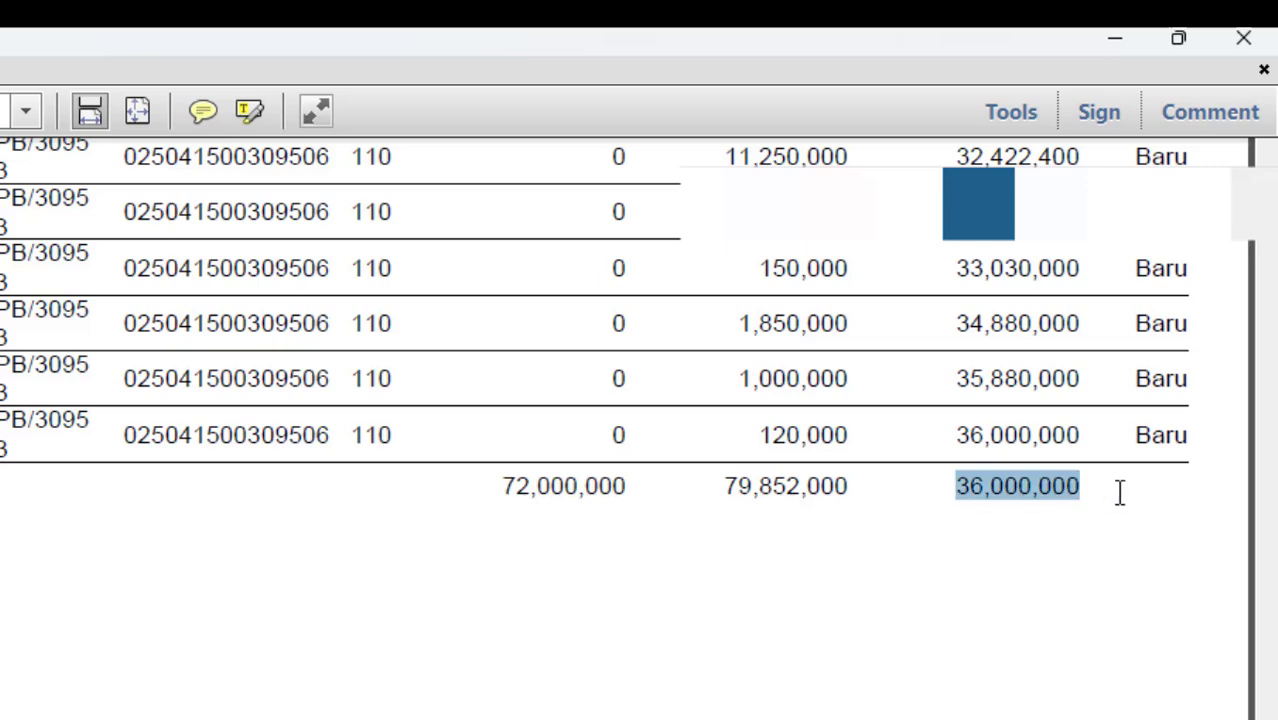
pyautogui.click(1086, 490)
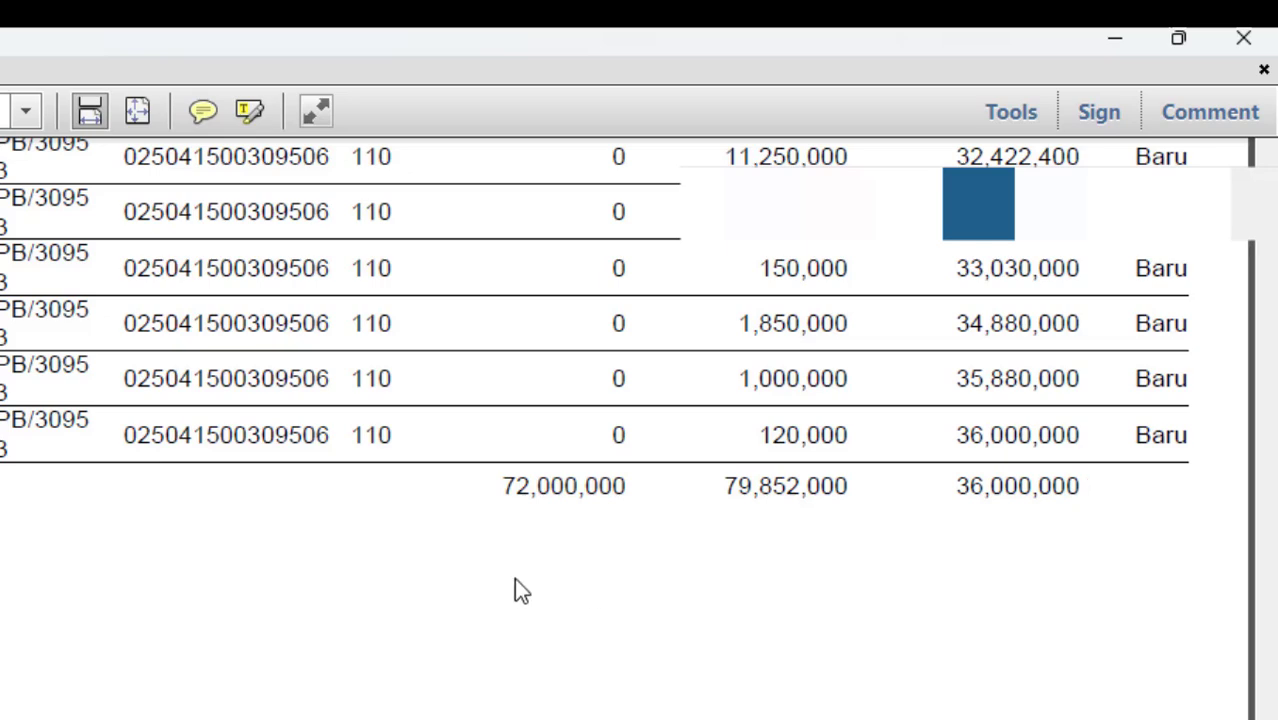
pyautogui.moveTo(476, 482); pyautogui.dragTo(815, 497)
pyautogui.click(573, 498)
# Step: Open the Buku Besar PDF for 1 Januari to 30 Juni 2023 from Downloads and examine its closing totals
pyautogui.hotkey('alt', 'Tab')
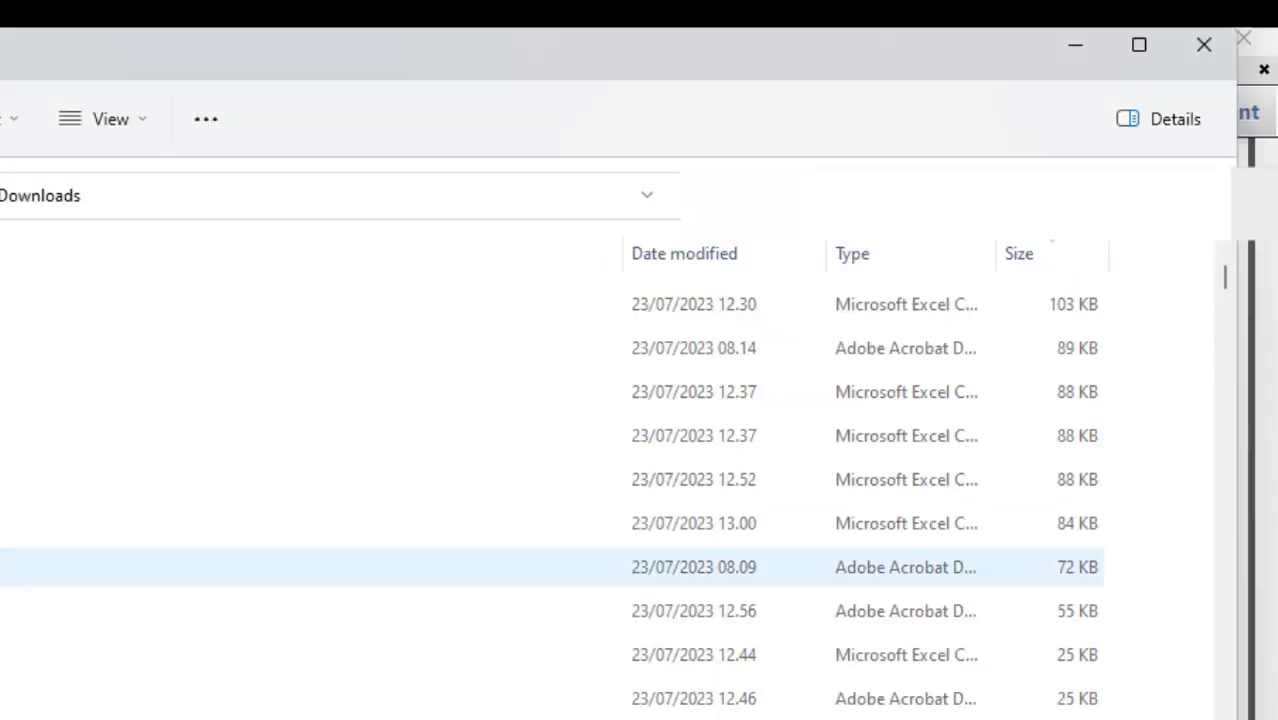
pyautogui.doubleClick(300, 567)
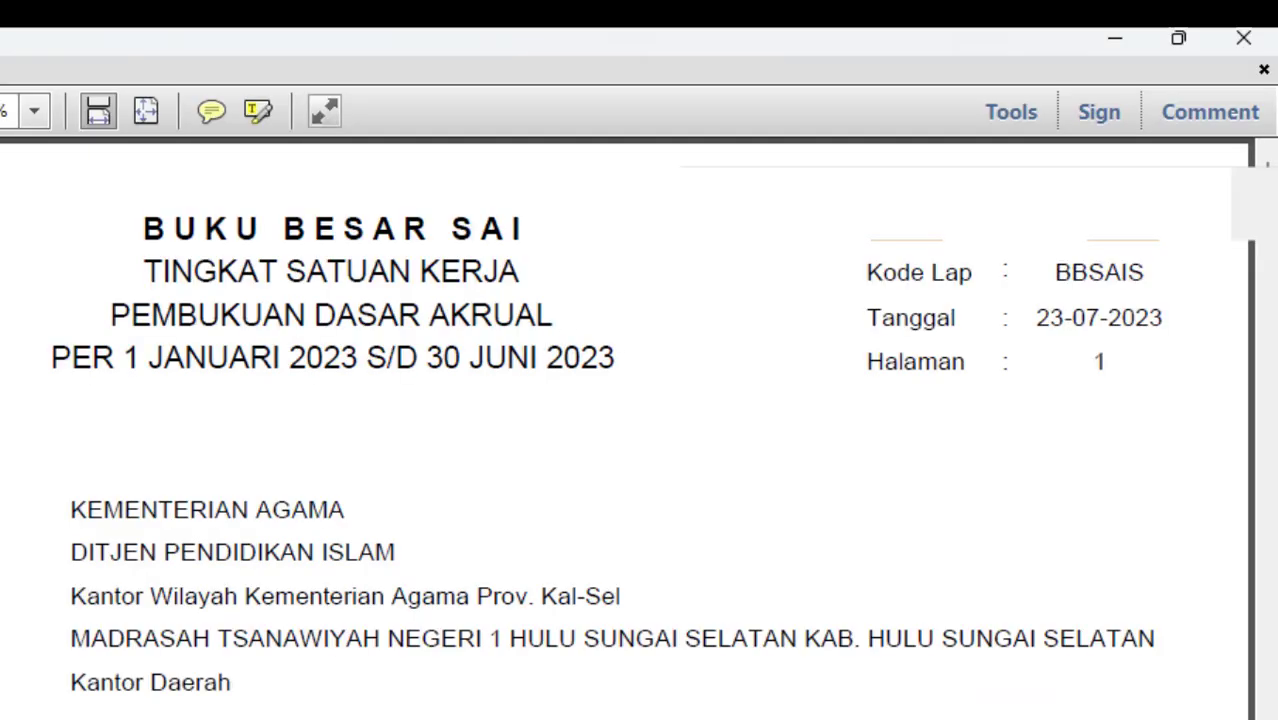
pyautogui.press('End')
pyautogui.scroll(-10, 640, 430)
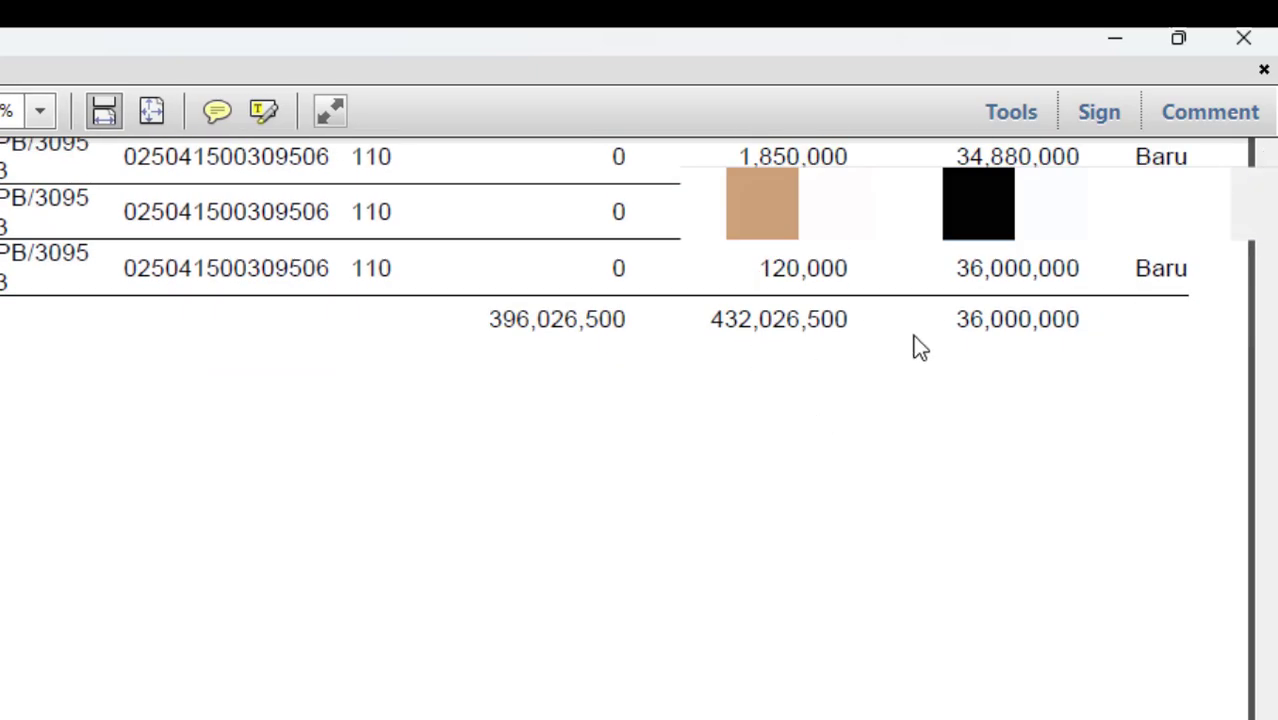
# Step: Highlight the debit and credit totals in the Buku Besar PDF's closing row and check them against the closing balance
pyautogui.moveTo(480, 320); pyautogui.dragTo(631, 320)
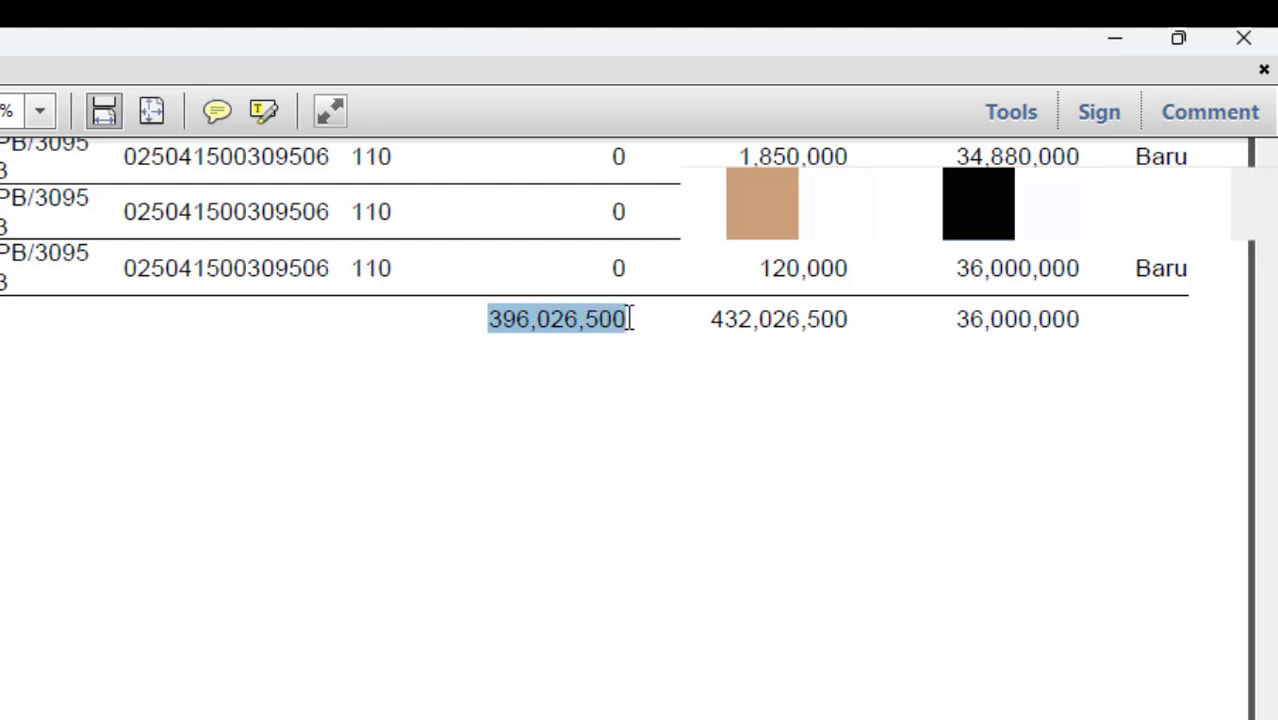
pyautogui.moveTo(710, 318); pyautogui.dragTo(876, 317)
pyautogui.click(876, 318)
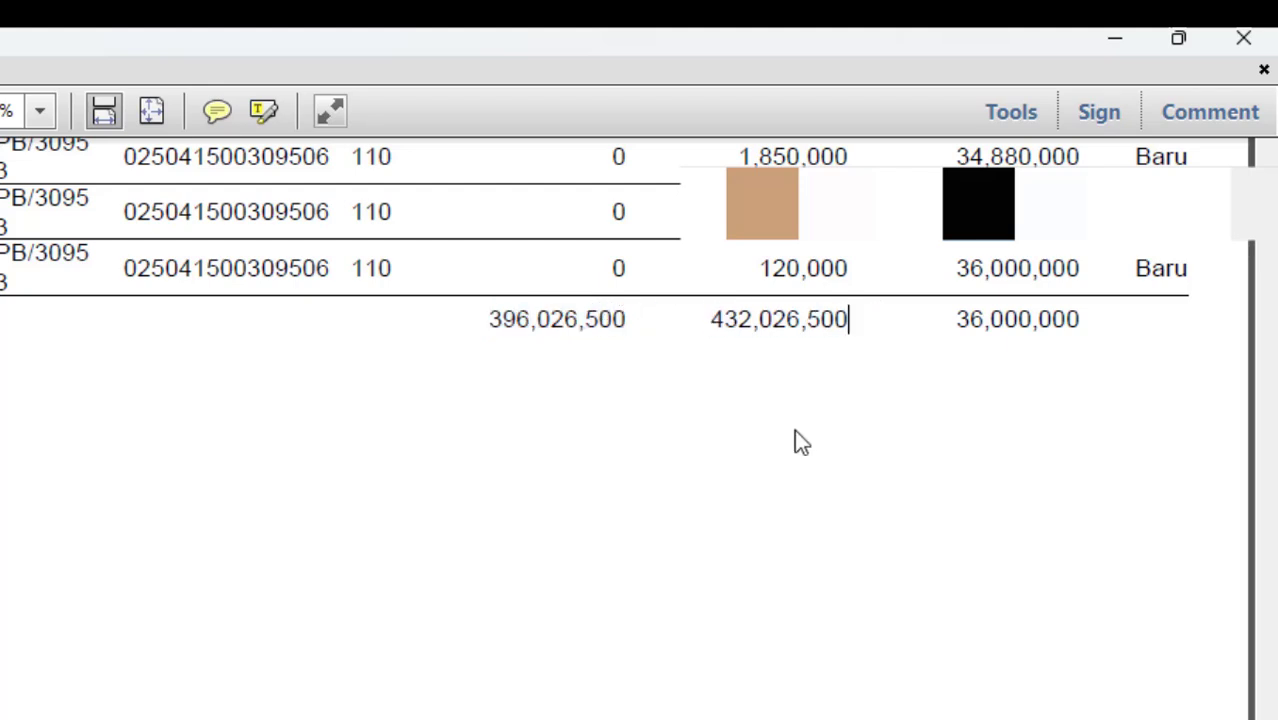
pyautogui.doubleClick(812, 320)
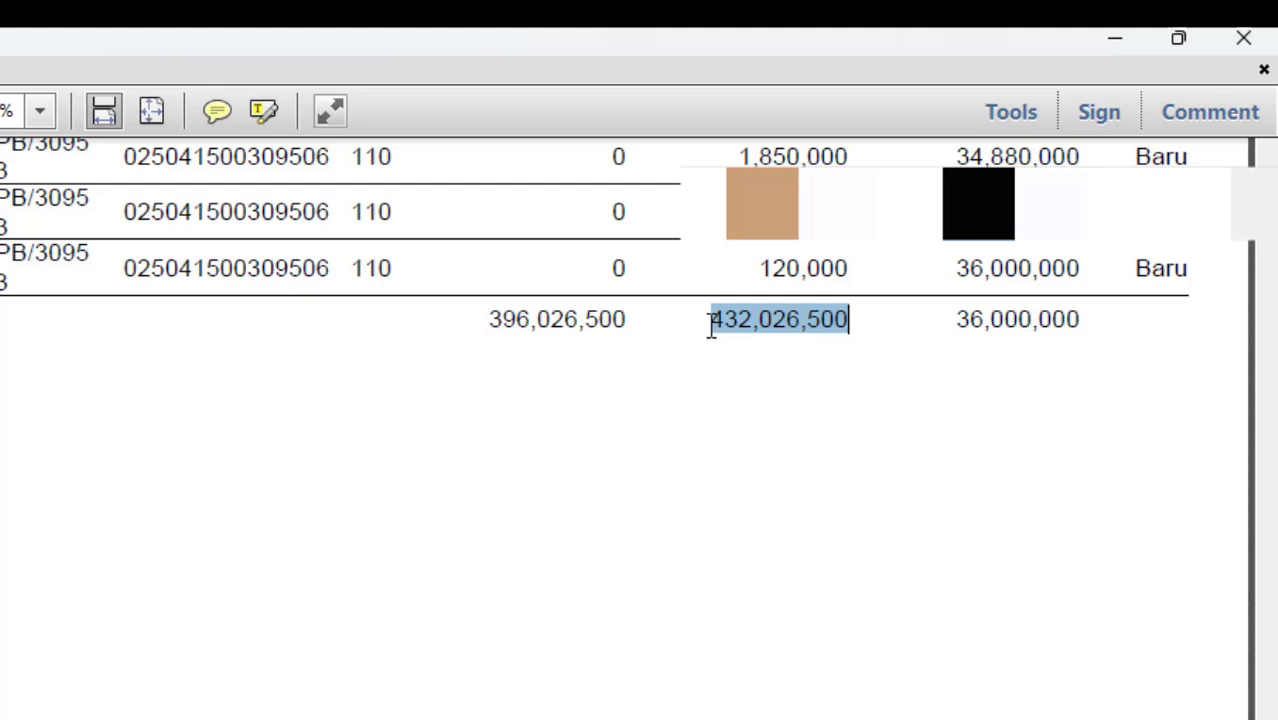
pyautogui.click(960, 322)
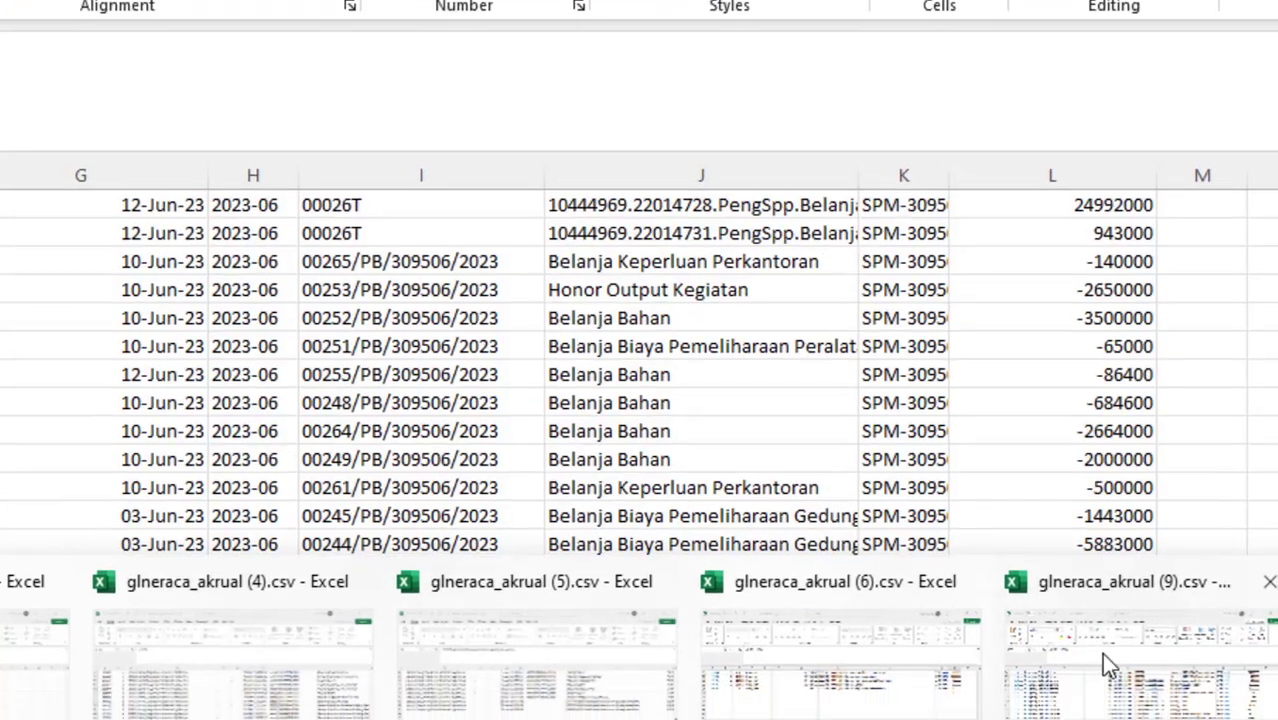
# Step: Switch to glneraca_akrual (9).csv in Excel and compare its ledger data with the debit and credit totals in the Buku Besar PDF
pyautogui.click(1101, 660)
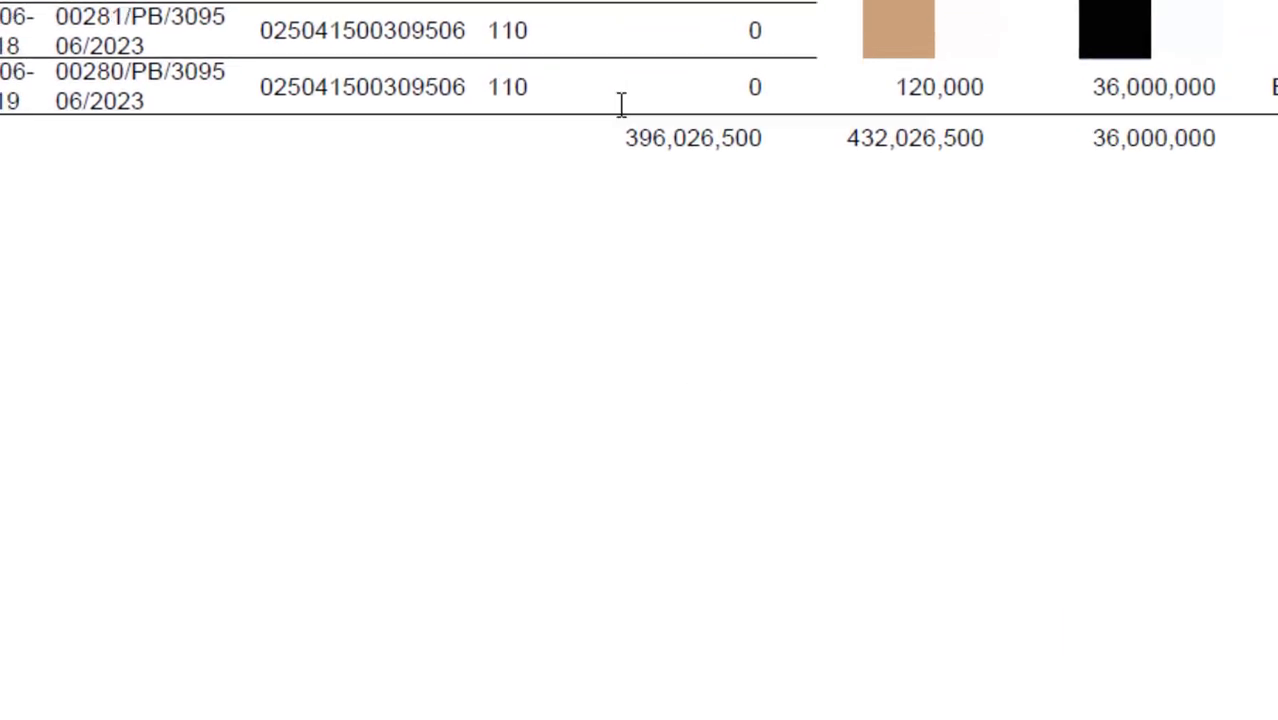
pyautogui.moveTo(636, 154); pyautogui.dragTo(684, 154)
pyautogui.moveTo(784, 128); pyautogui.dragTo(1000, 152)
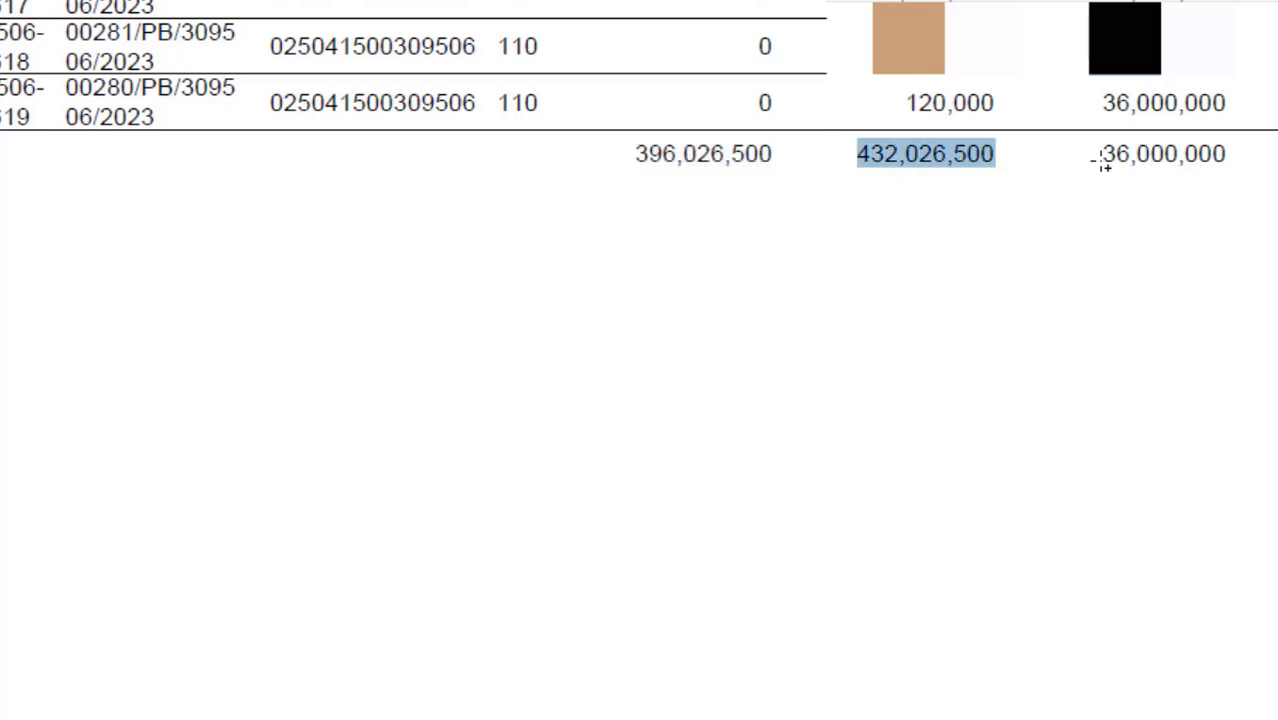
pyautogui.click(1047, 504)
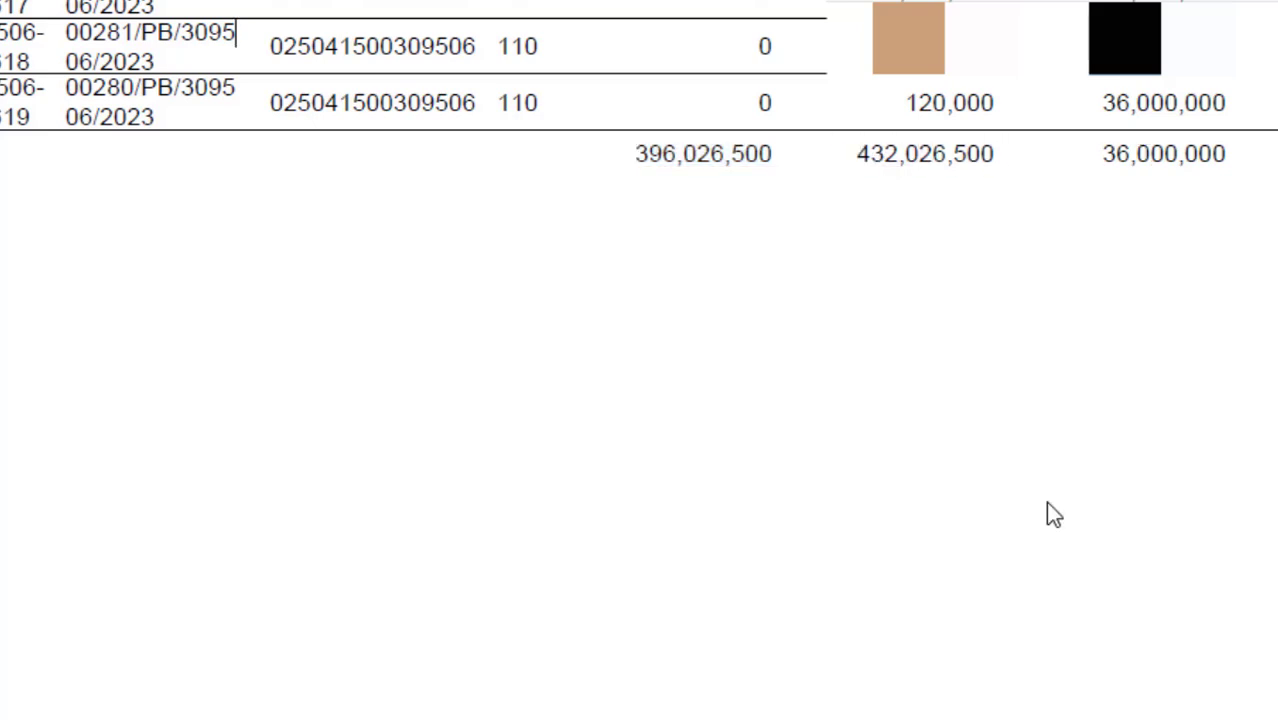